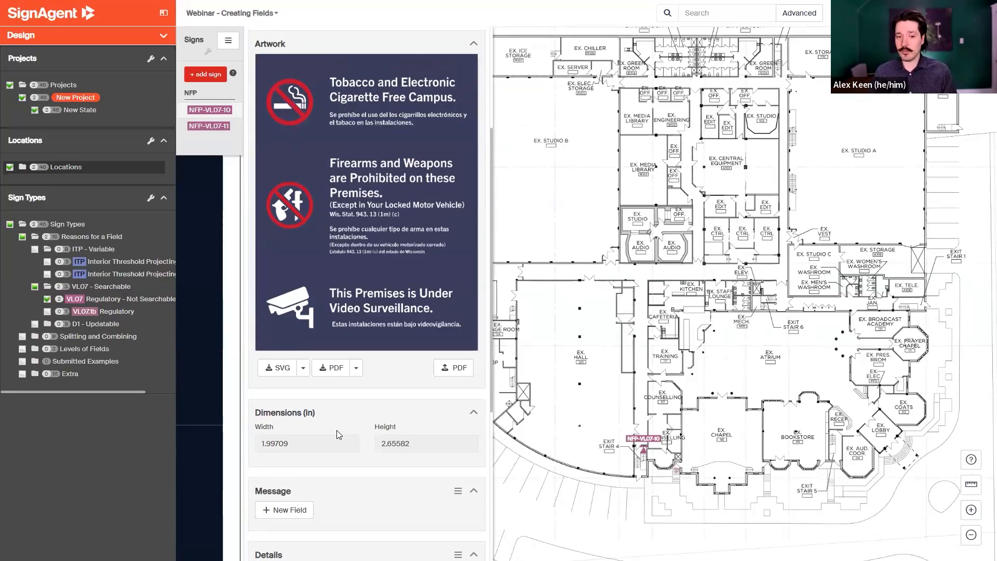
Filter the map to VL07b Regulatory signs and open sign NFP-VL07b-9 to review its message fields.
{"action": "left_click", "coordinate": [48, 310]}
{"action": "left_click", "coordinate": [230, 116]}
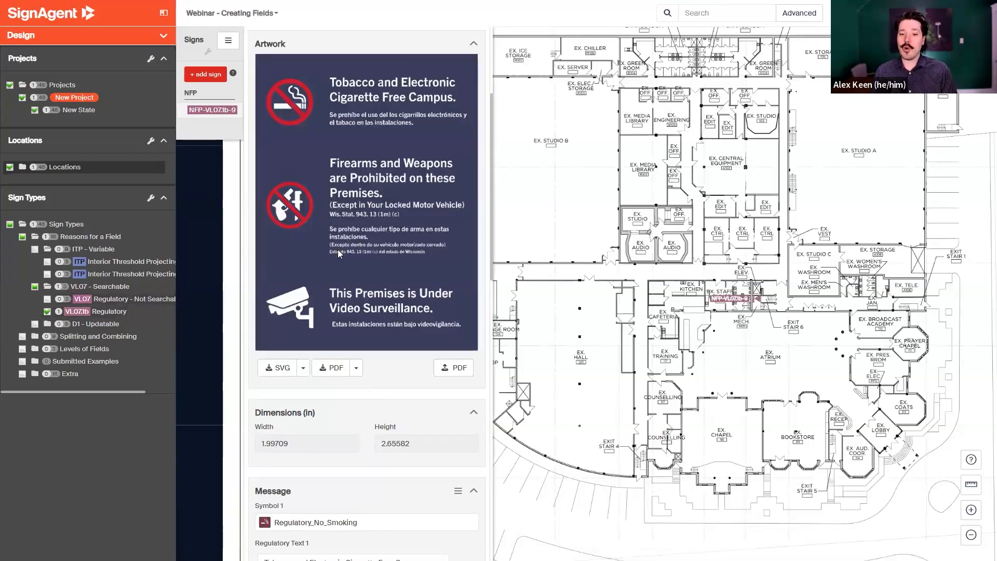
{"action": "scroll", "coordinate": [338, 250], "scroll_direction": "down", "scroll_amount": 4}
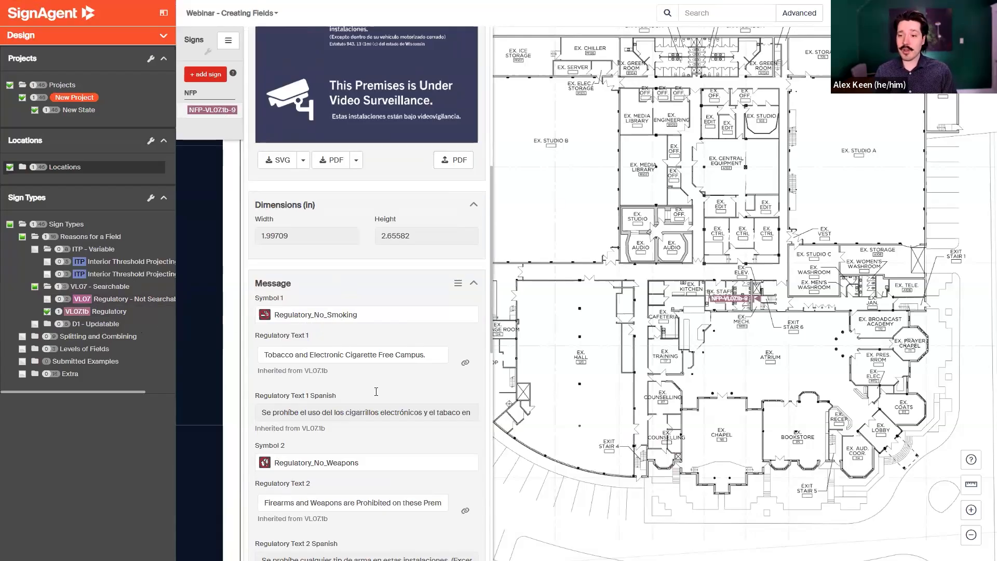
{"action": "scroll", "coordinate": [346, 293], "scroll_direction": "up", "scroll_amount": 4}
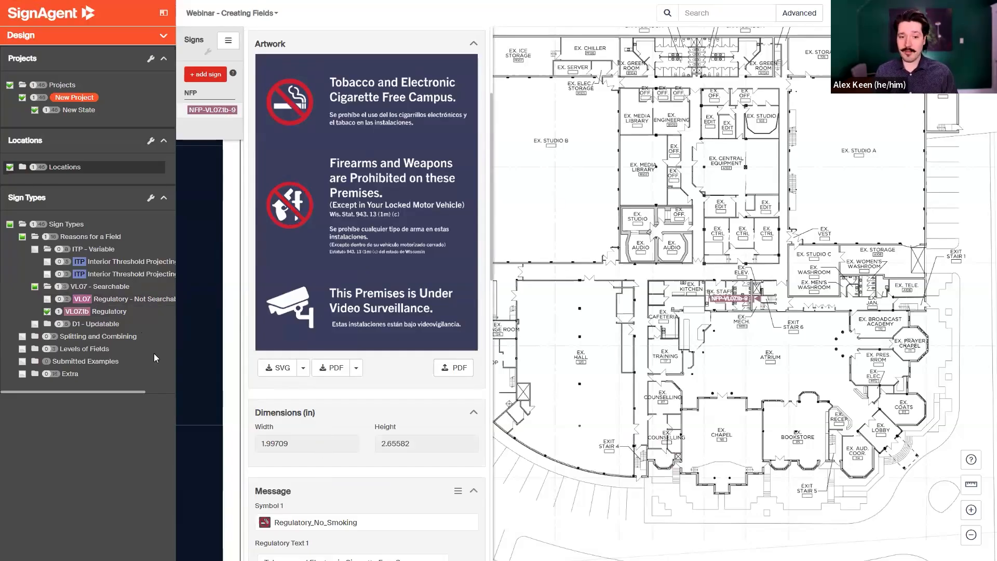
Show both VL07 sign types, search the signs for Regulatory_no_smoking, then hide VL07b and clear the search.
{"action": "left_click", "coordinate": [47, 300]}
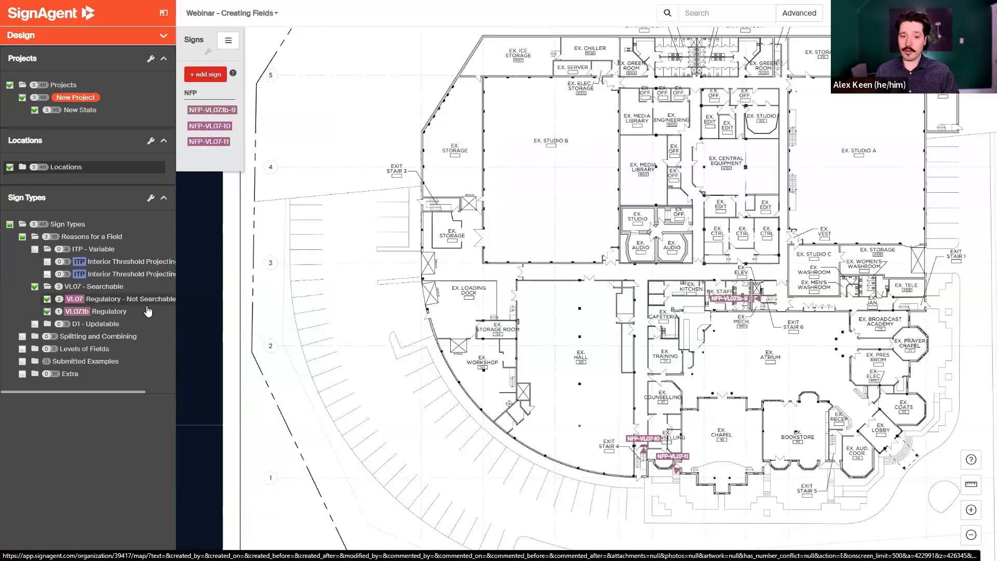
{"action": "left_click", "coordinate": [692, 12]}
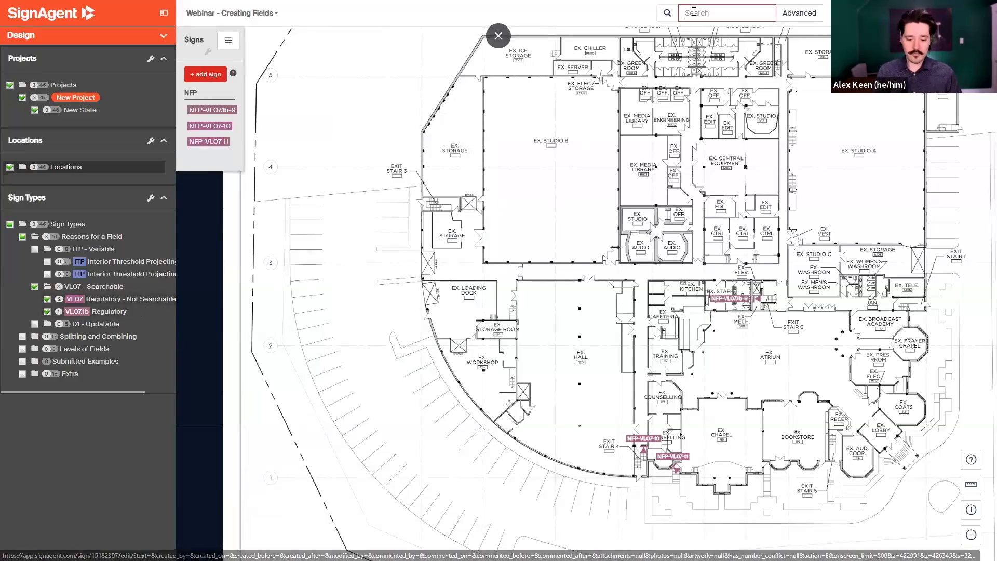
{"action": "type", "text": "Regula"}
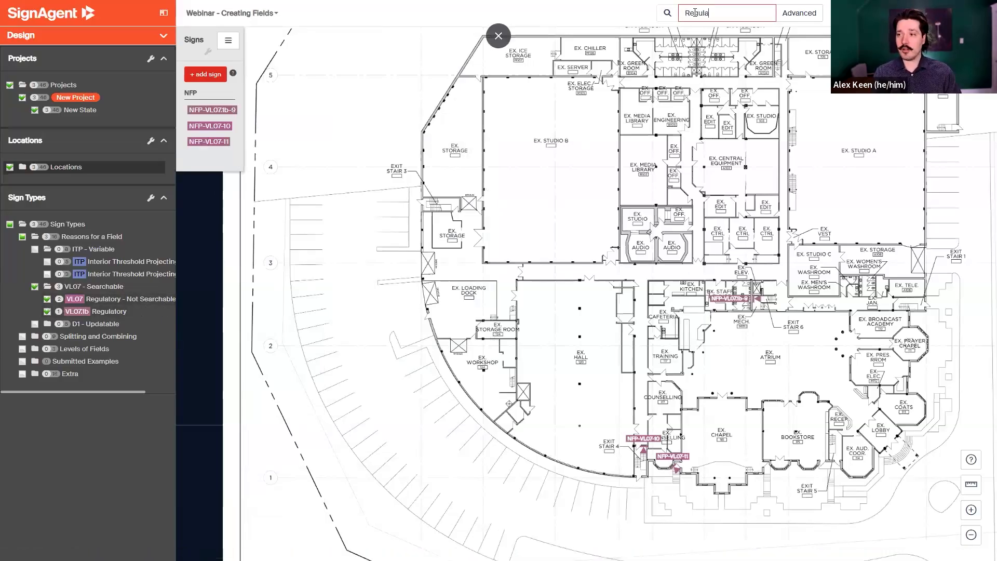
{"action": "type", "text": "tory_no"}
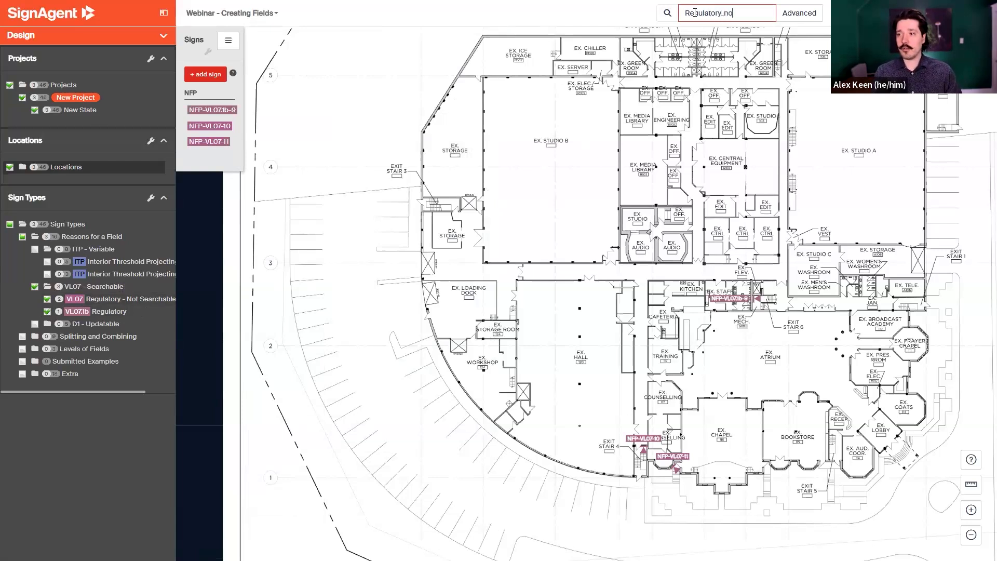
{"action": "type", "text": "_smoking"}
{"action": "key", "text": "Return"}
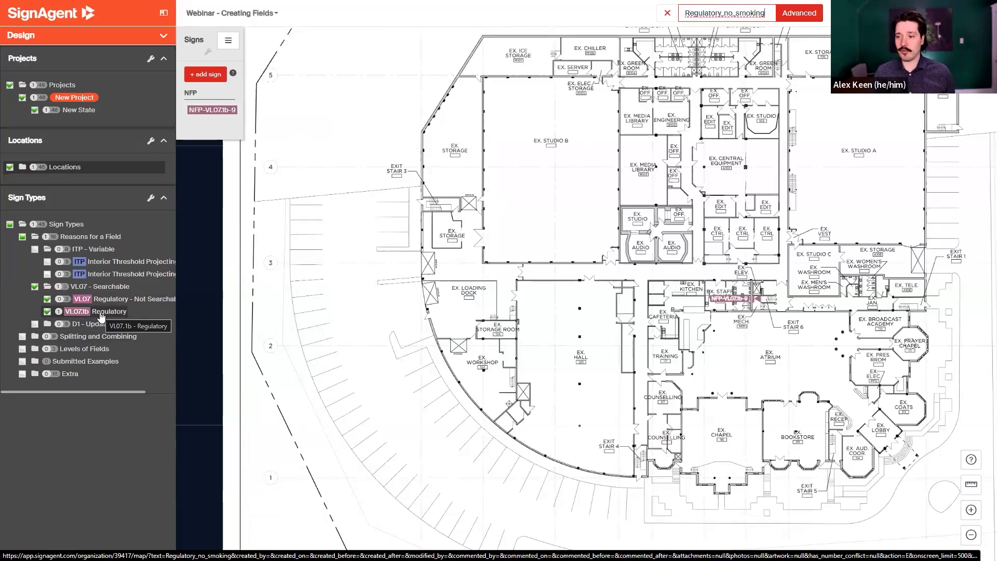
{"action": "left_click", "coordinate": [47, 311]}
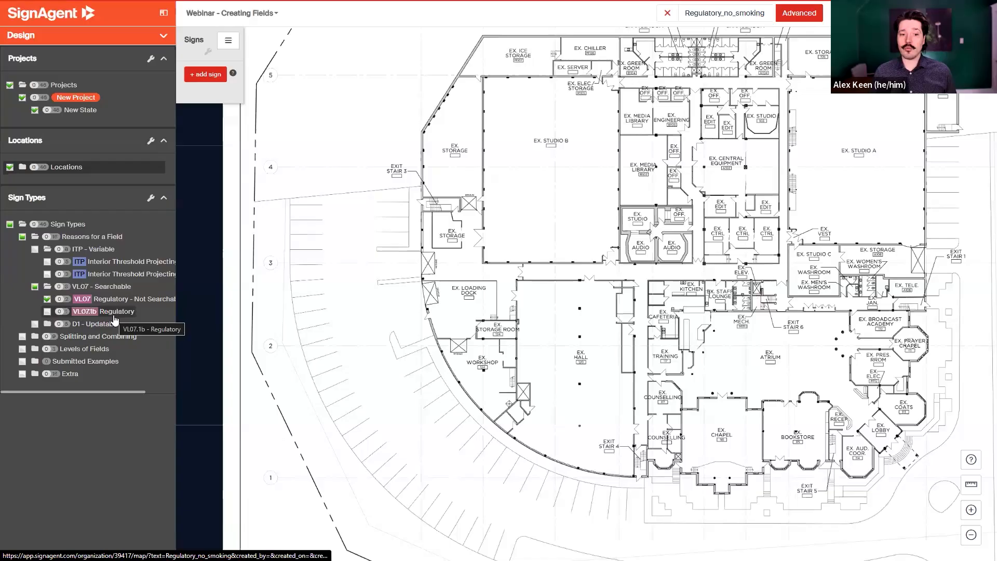
{"action": "left_click", "coordinate": [668, 14]}
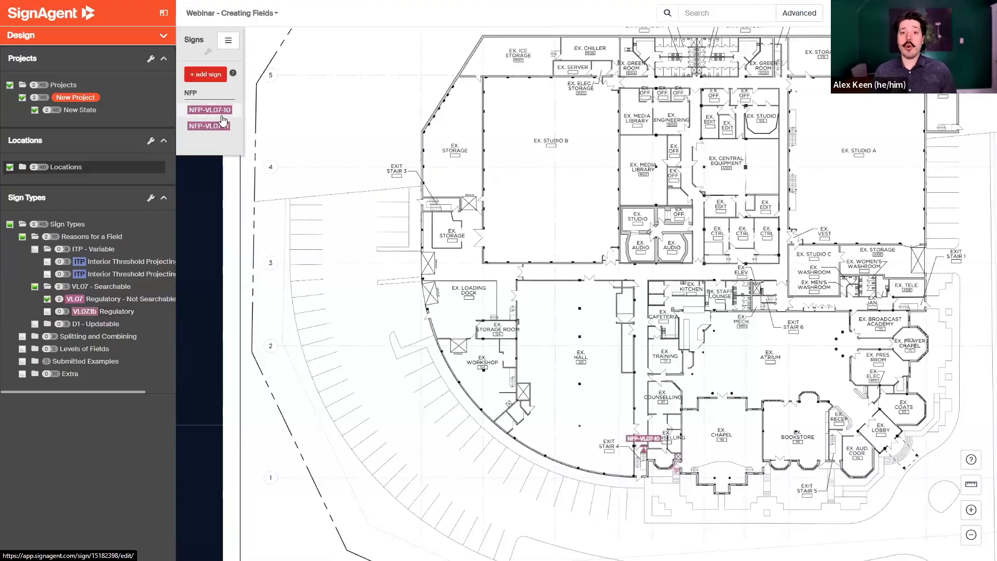
Open sign NFP-VL07-10 and examine its free-text Dimensions field in the Details section.
{"action": "left_click", "coordinate": [221, 117]}
{"action": "scroll", "coordinate": [379, 289], "scroll_direction": "down", "scroll_amount": 1}
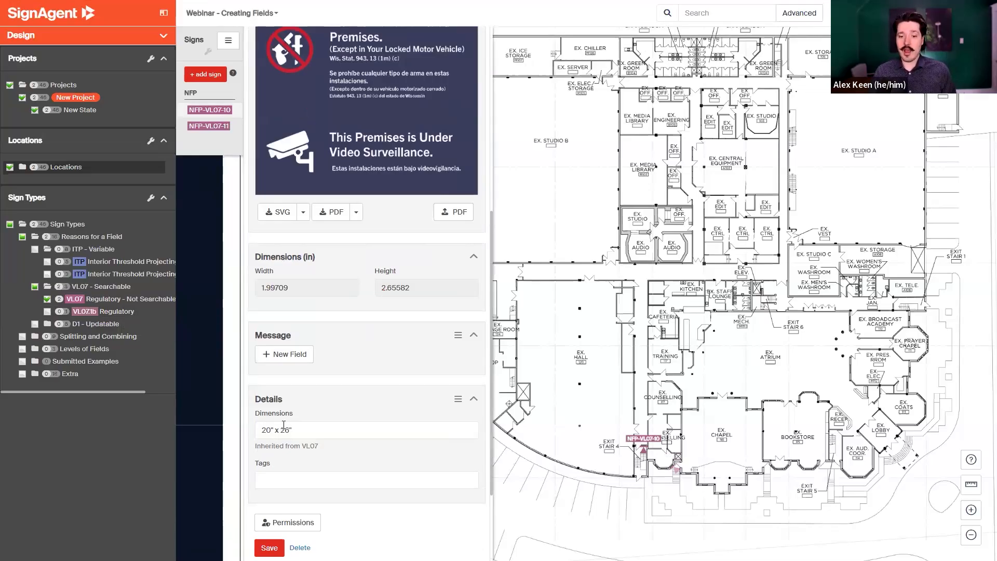
{"action": "scroll", "coordinate": [285, 424], "scroll_direction": "down", "scroll_amount": 1}
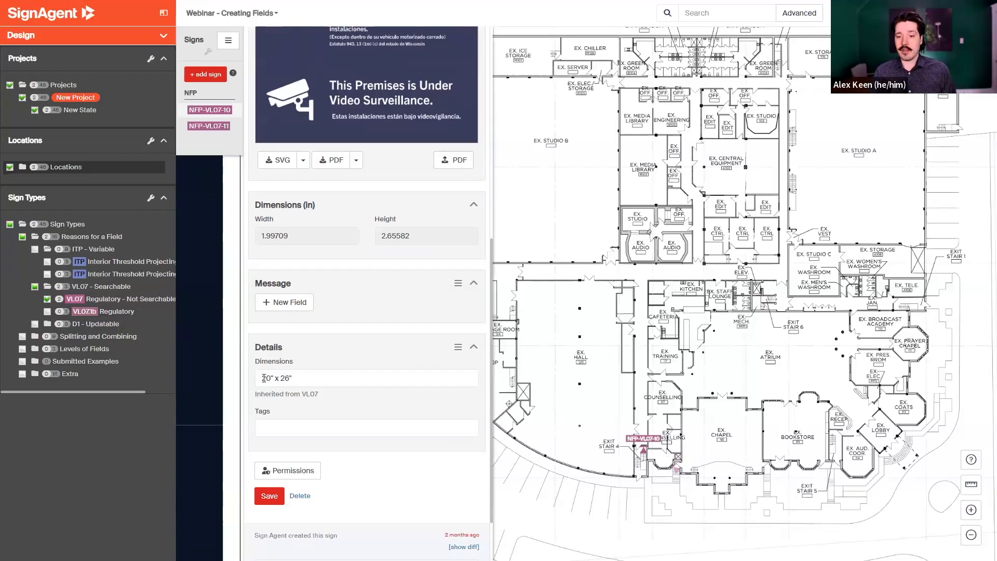
{"action": "left_click", "coordinate": [270, 380]}
{"action": "type", "text": "\""}
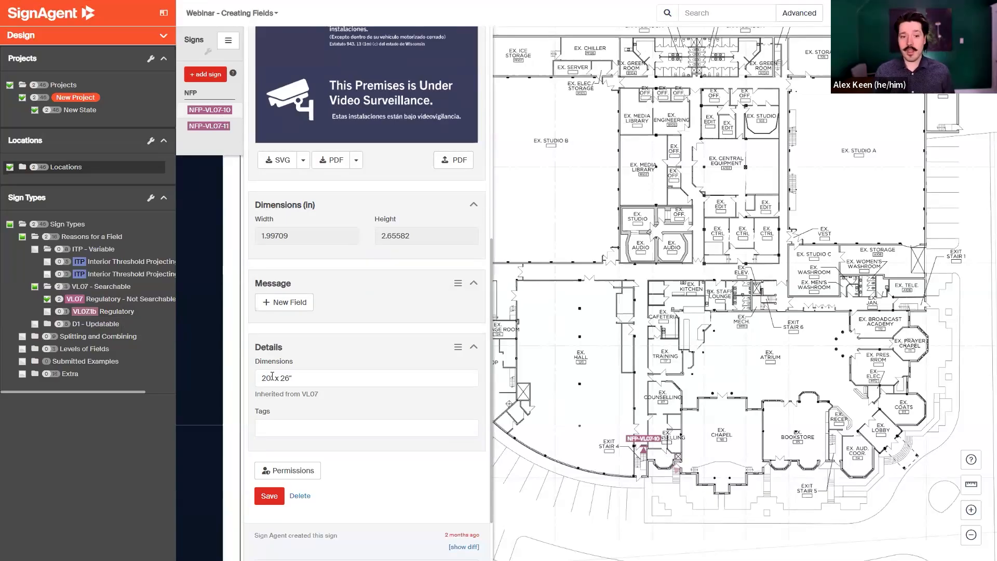
Switch the filter to VL07b signs and open NFP-VL07b-9 to view its Height and Width fields.
{"action": "left_click", "coordinate": [47, 312]}
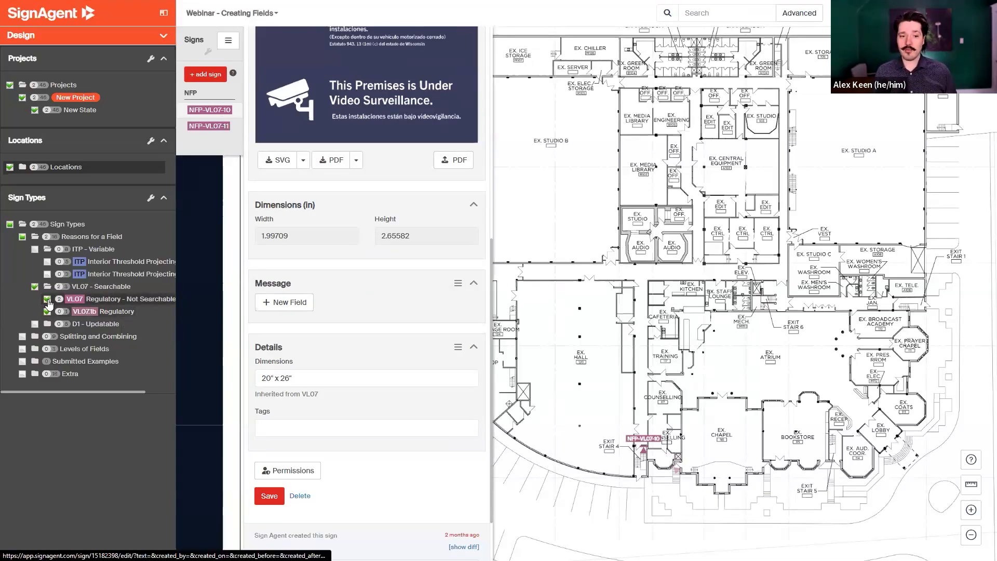
{"action": "left_click", "coordinate": [47, 299]}
{"action": "left_click", "coordinate": [235, 120]}
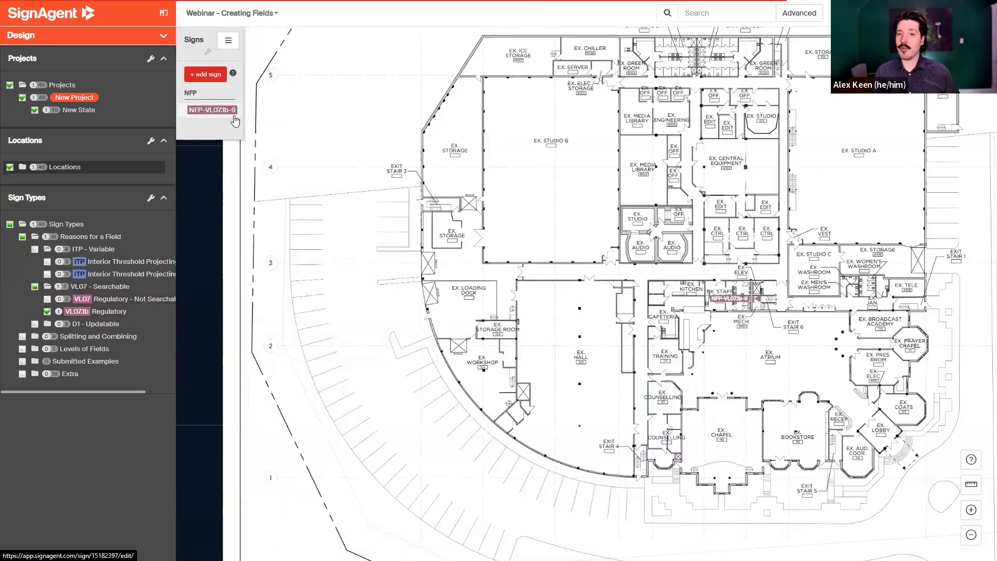
{"action": "scroll", "coordinate": [368, 333], "scroll_direction": "down", "scroll_amount": 9}
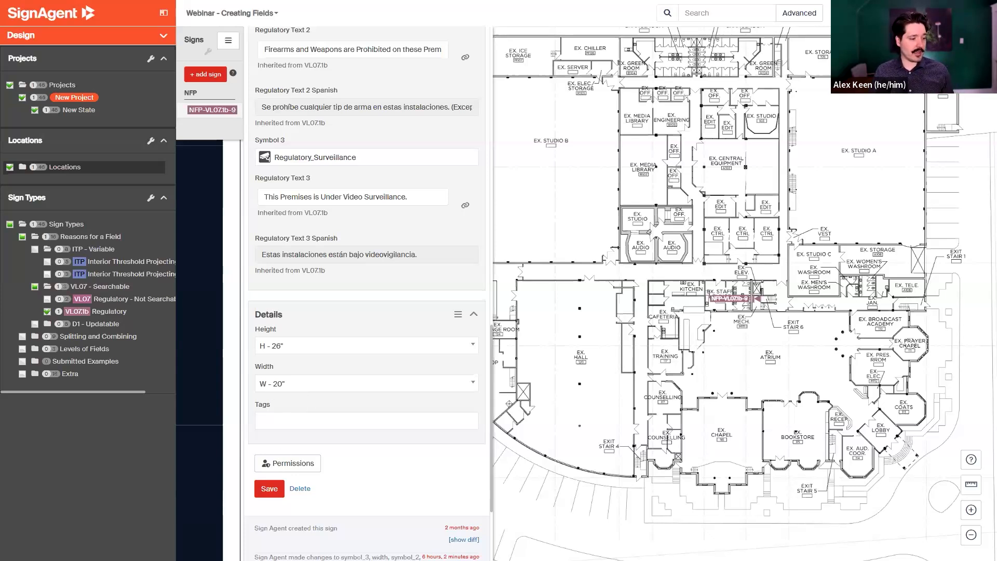
Switch to the presentation's Updatable slide and return to the browser.
{"action": "key", "text": "alt+Tab"}
{"action": "left_click", "coordinate": [366, 326]}
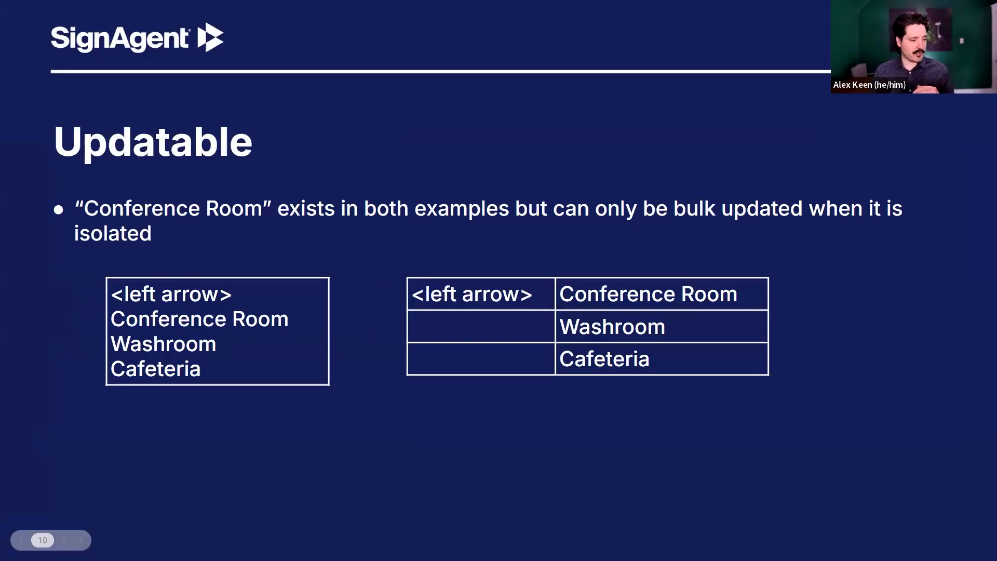
{"action": "key", "text": "alt+Tab"}
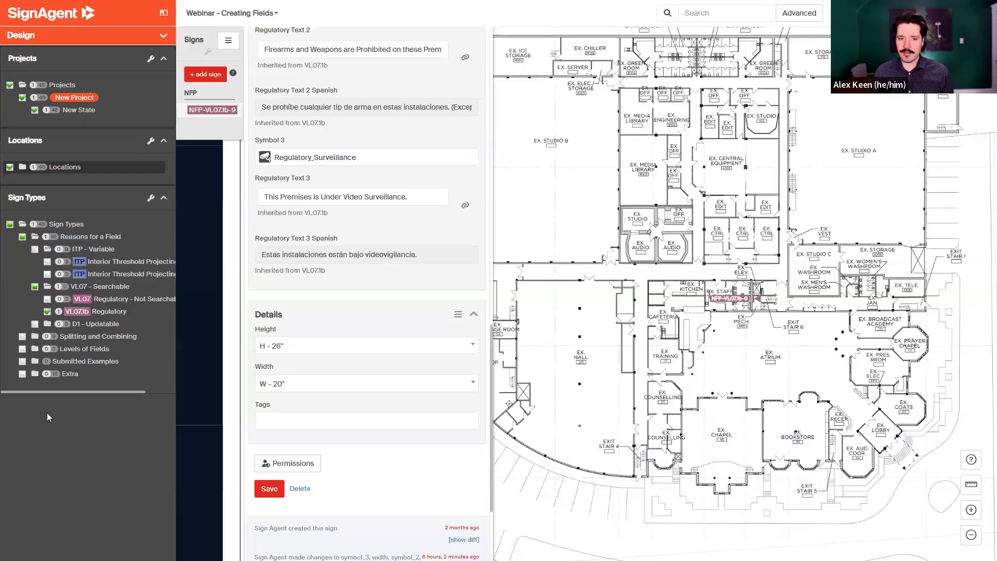
Filter the map to D1 Two Line Directional - Not Updatable signs and open sign NFP-D1-17.
{"action": "left_click", "coordinate": [95, 325]}
{"action": "left_click", "coordinate": [47, 336]}
{"action": "left_click", "coordinate": [47, 311]}
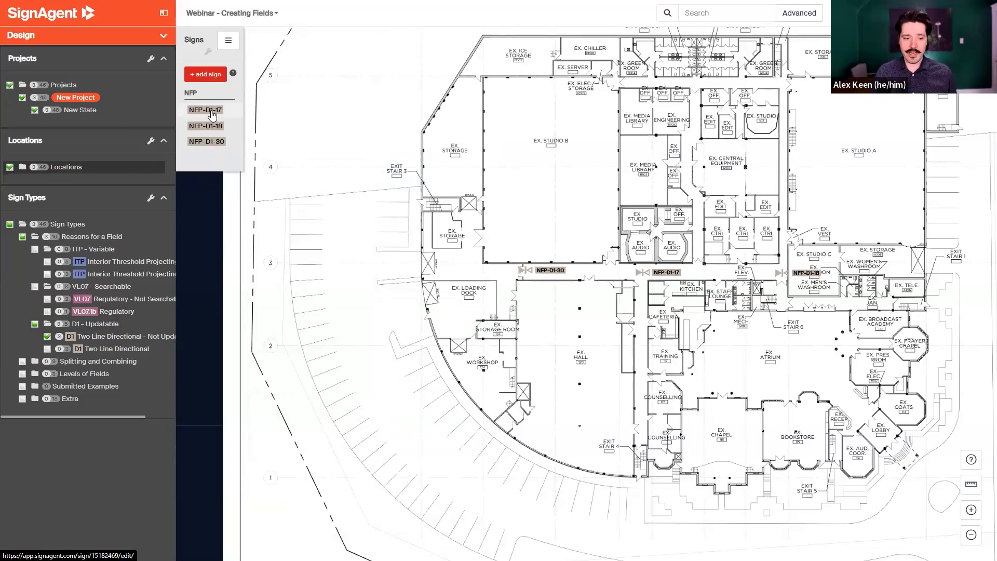
{"action": "left_click", "coordinate": [211, 112]}
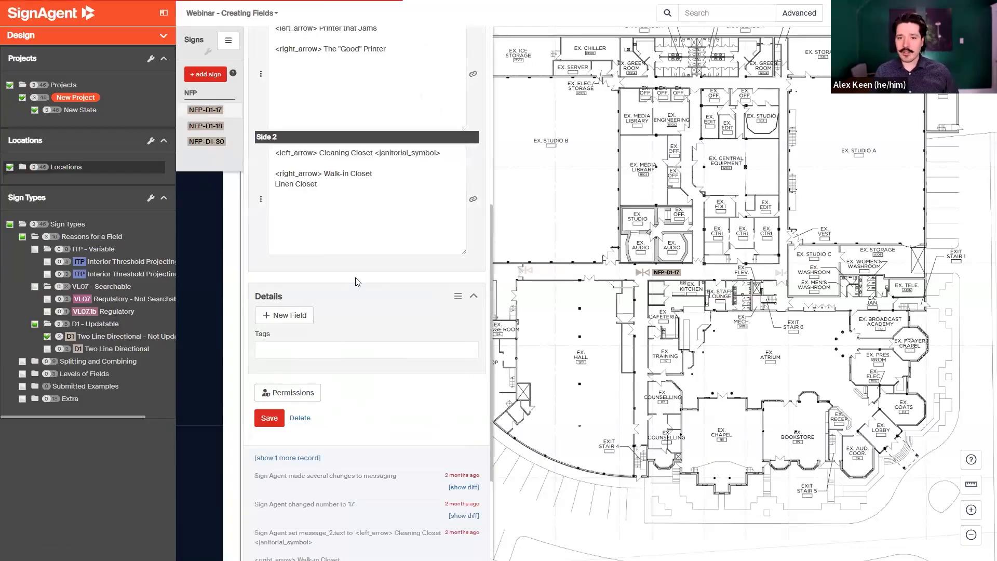
Switch the filter to updatable Two Line Directional signs and review sign NFP-D1-15's message table.
{"action": "scroll", "coordinate": [358, 282], "scroll_direction": "up", "scroll_amount": 3}
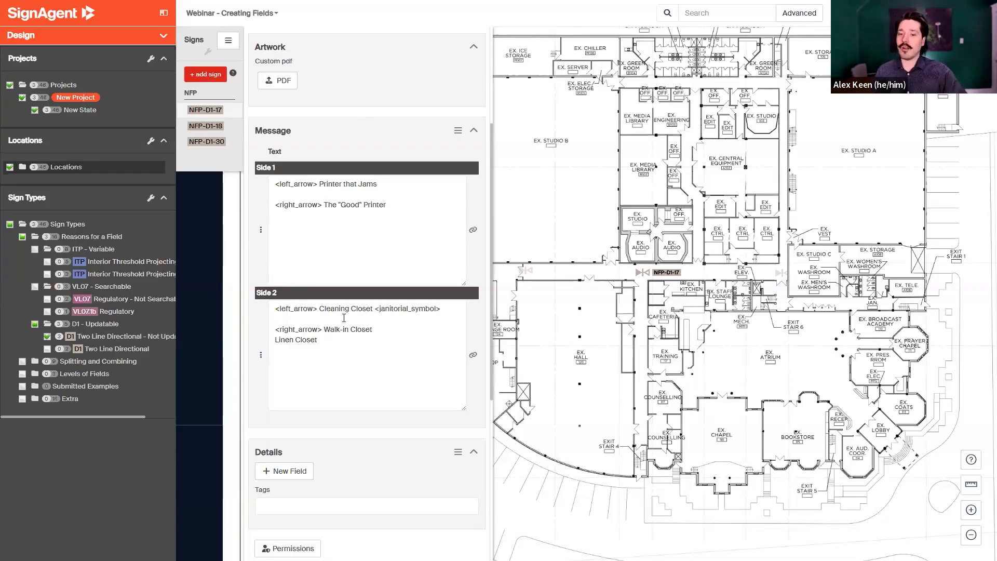
{"action": "left_click", "coordinate": [47, 349]}
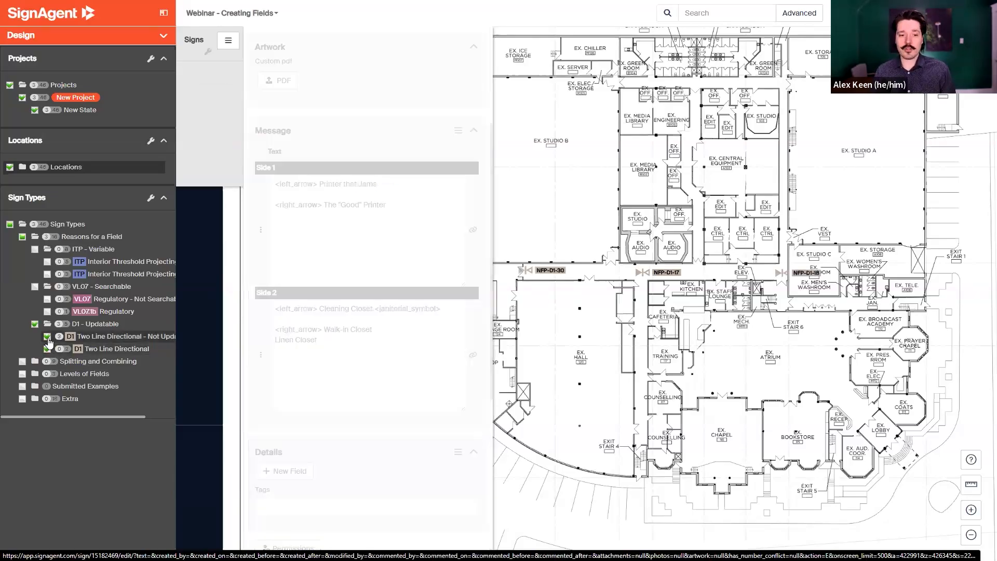
{"action": "left_click", "coordinate": [47, 337]}
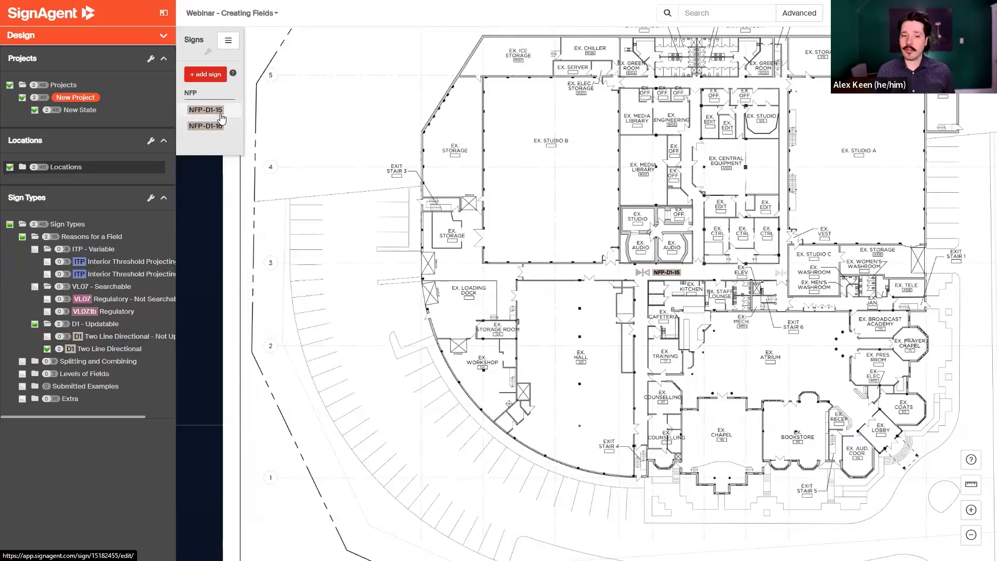
{"action": "left_click", "coordinate": [220, 114]}
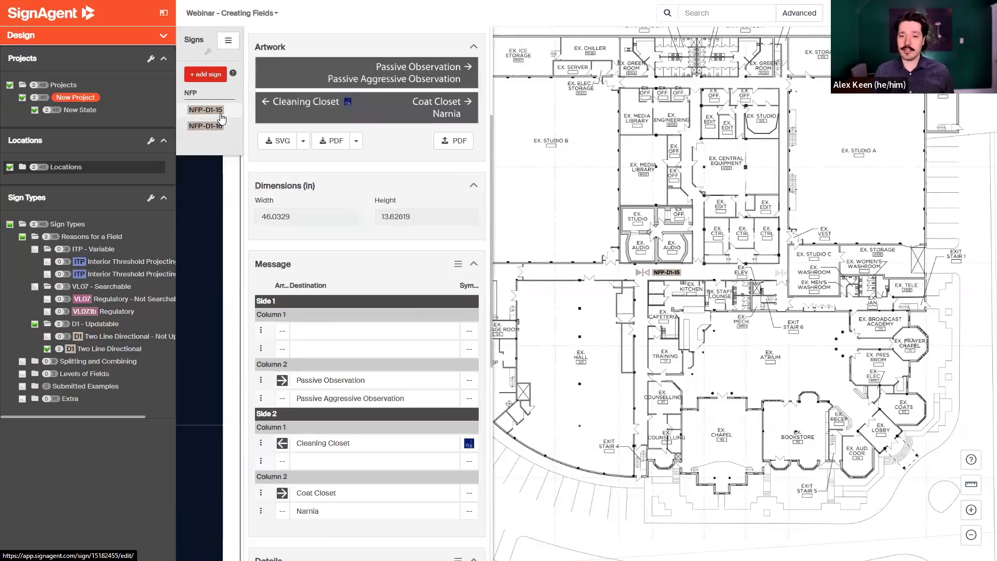
{"action": "scroll", "coordinate": [349, 247], "scroll_direction": "down", "scroll_amount": 1}
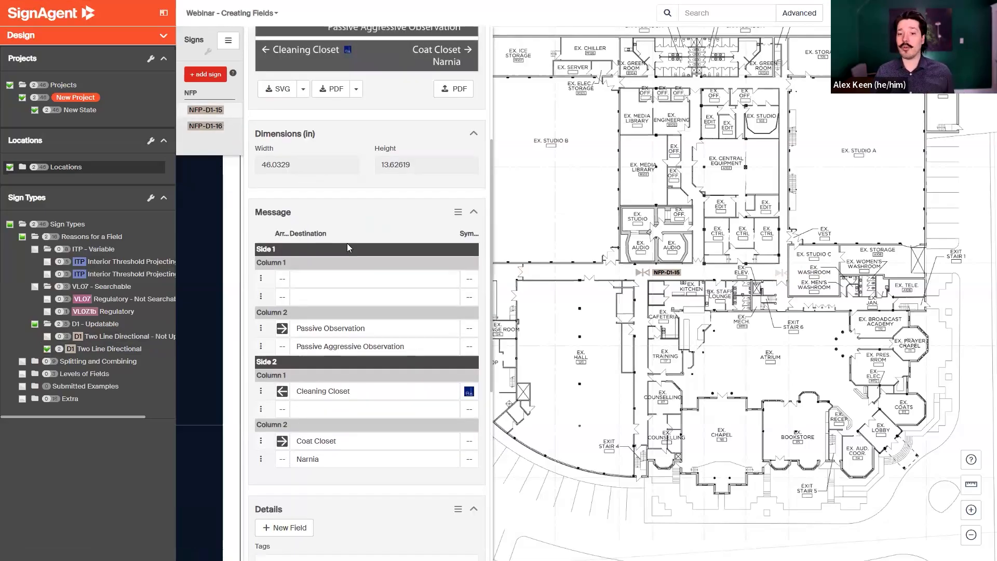
{"action": "scroll", "coordinate": [347, 243], "scroll_direction": "down", "scroll_amount": 1}
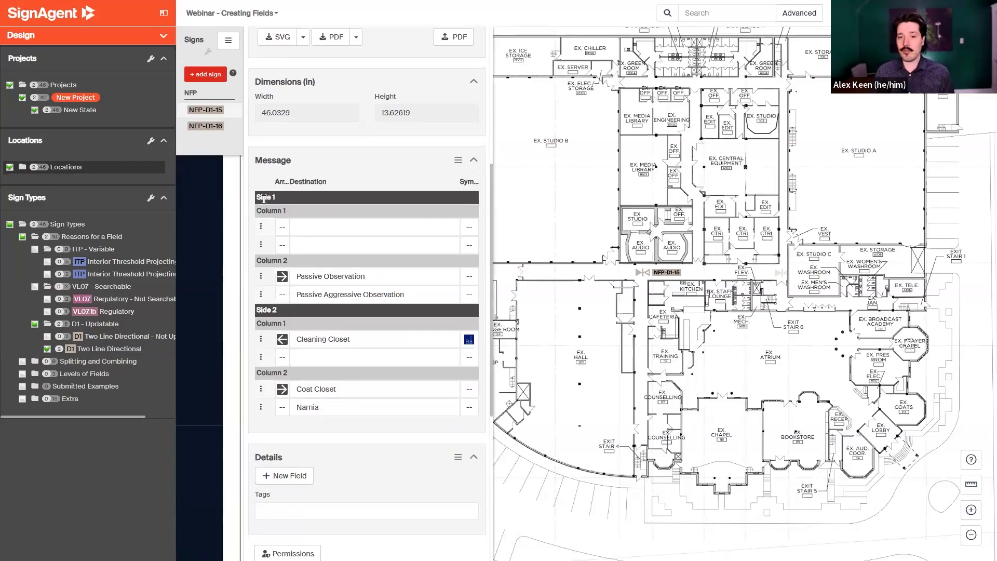
{"action": "scroll", "coordinate": [312, 222], "scroll_direction": "up", "scroll_amount": 3}
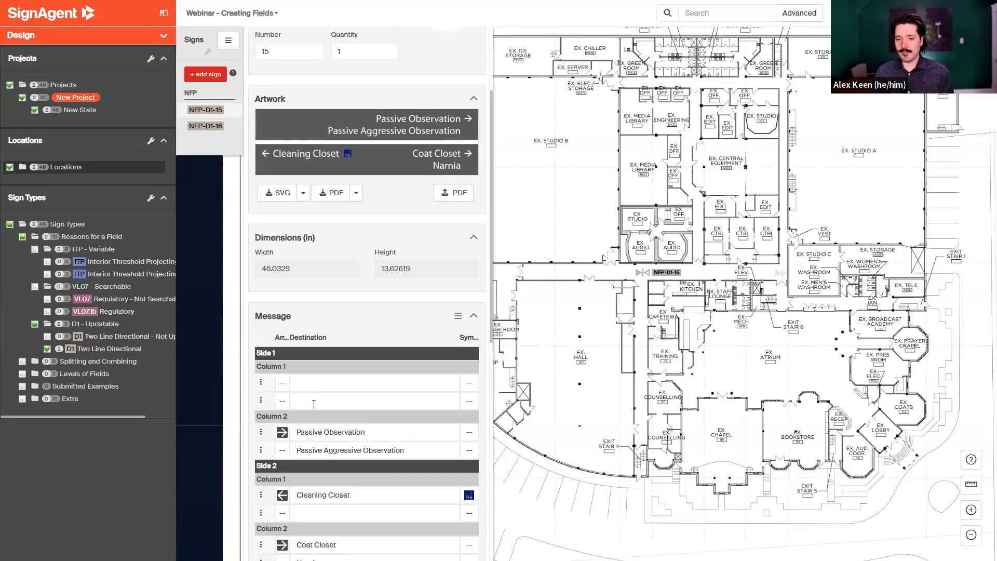
{"action": "scroll", "coordinate": [289, 374], "scroll_direction": "down", "scroll_amount": 1}
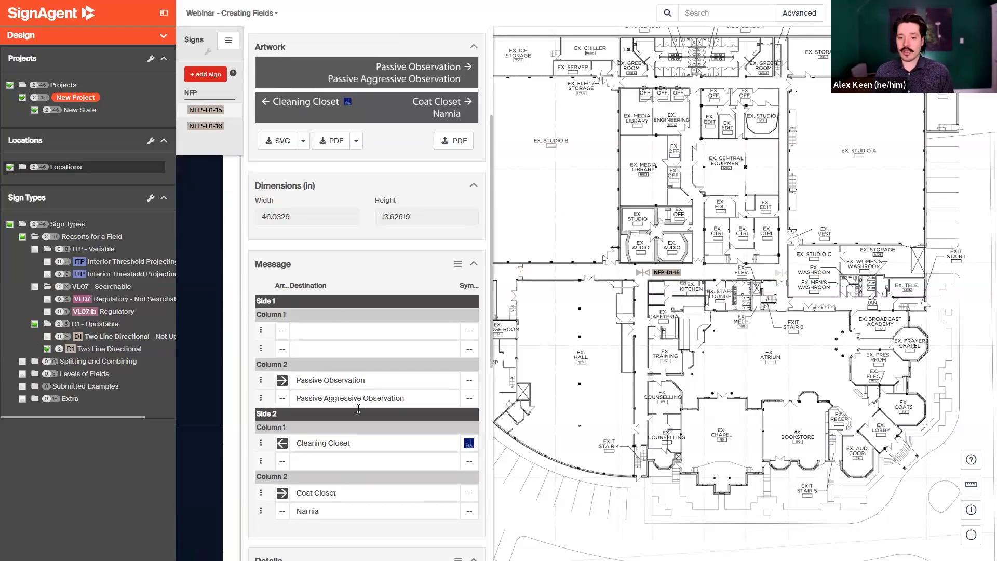
{"action": "scroll", "coordinate": [332, 311], "scroll_direction": "down", "scroll_amount": 1}
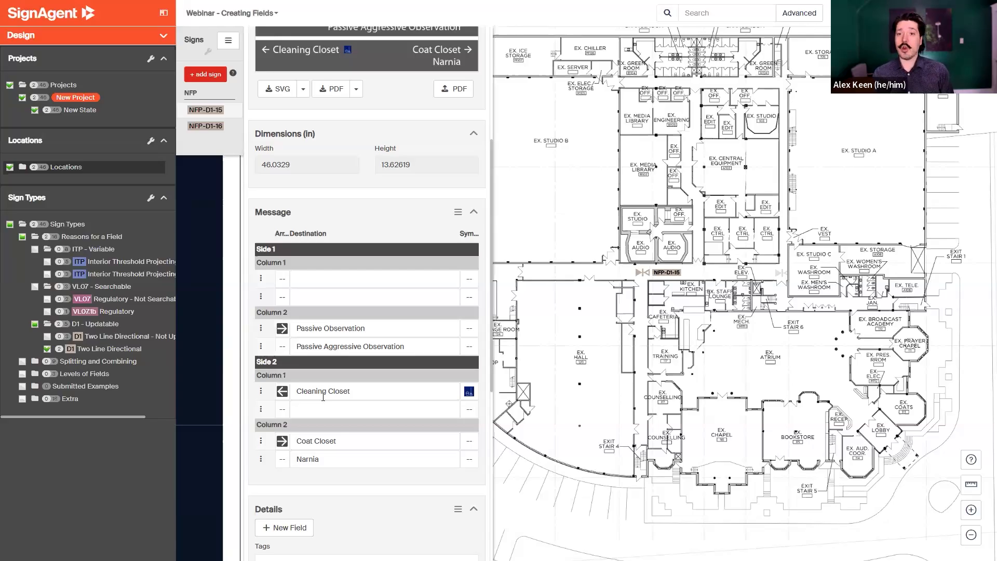
{"action": "scroll", "coordinate": [269, 306], "scroll_direction": "up", "scroll_amount": 1}
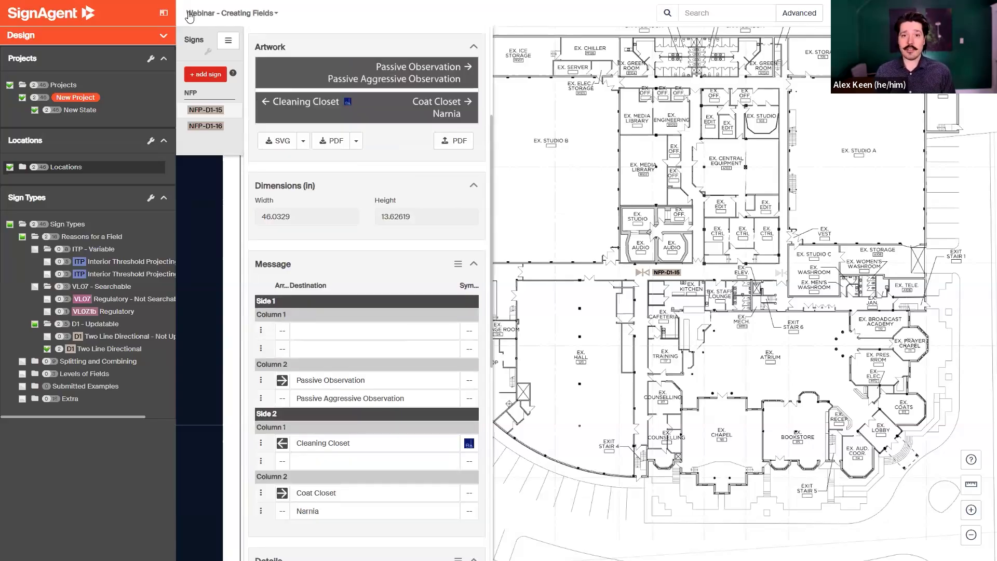
Open Manage Messages, filter it to the Destination field, and list the signs using Cleaning Closet.
{"action": "left_click", "coordinate": [213, 13]}
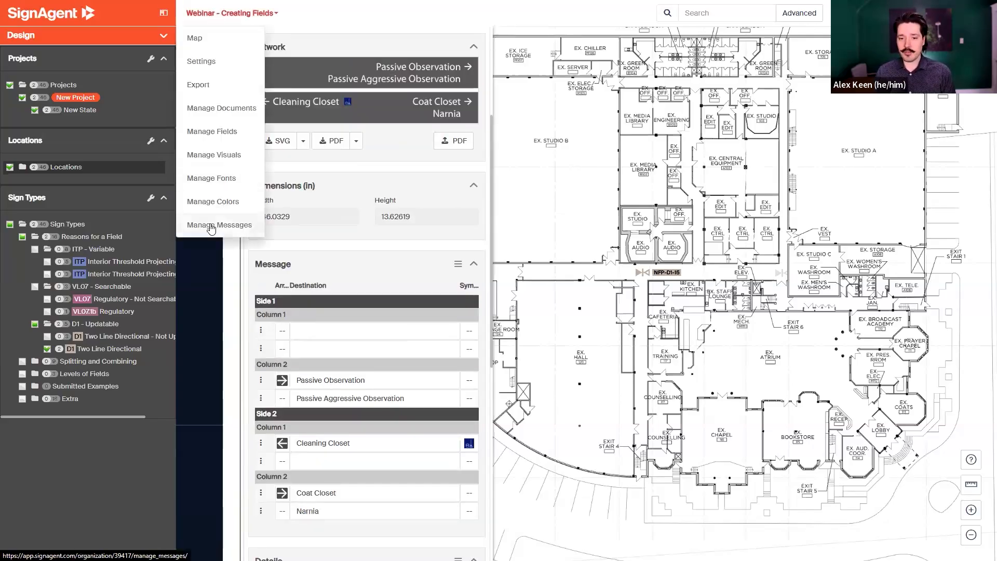
{"action": "left_click", "coordinate": [211, 226]}
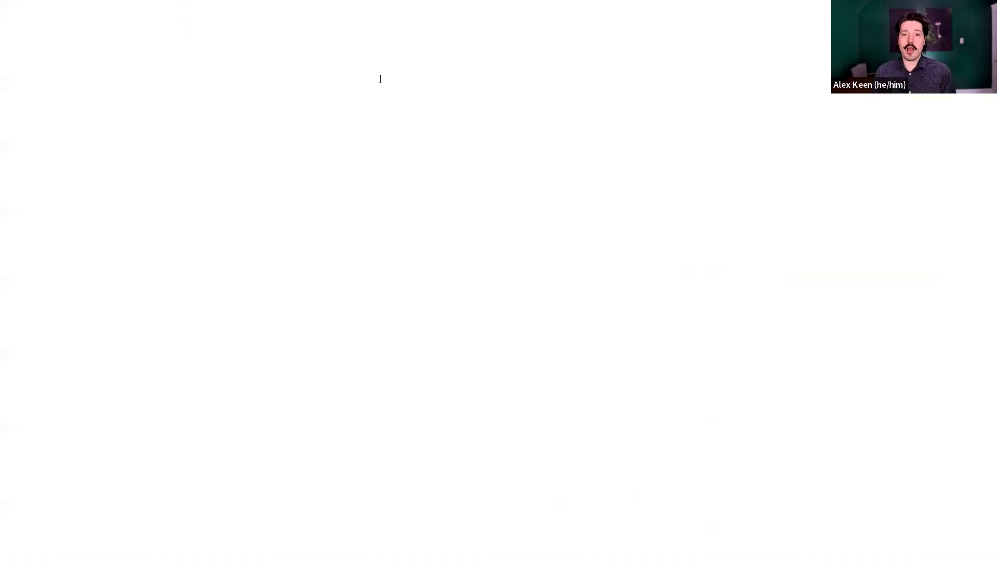
{"action": "left_click", "coordinate": [362, 108]}
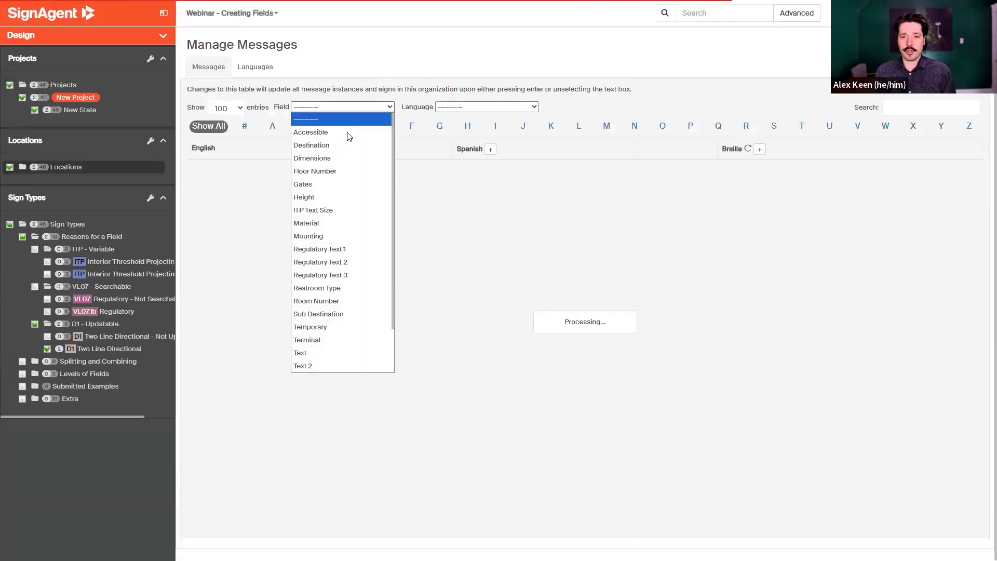
{"action": "left_click", "coordinate": [333, 146]}
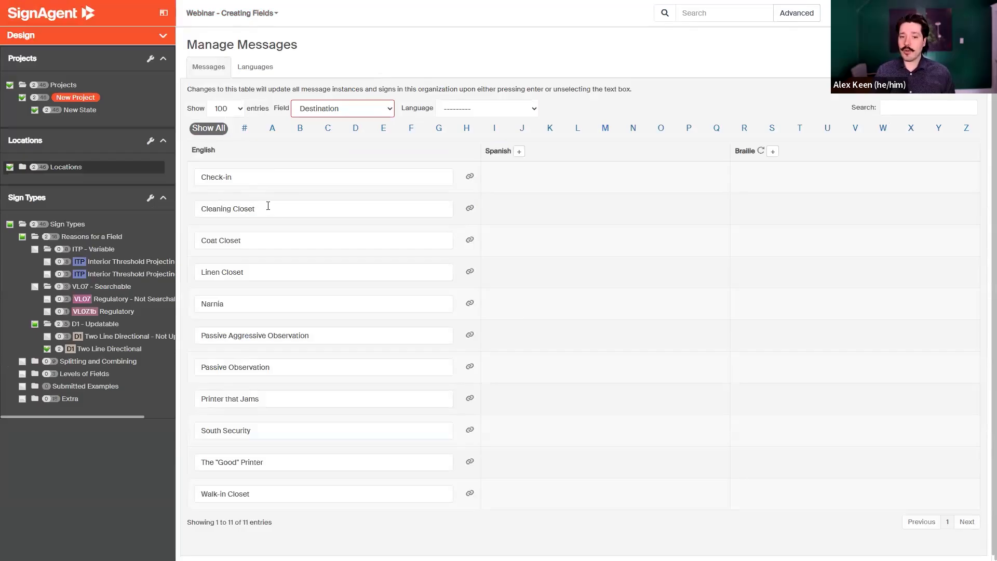
{"action": "left_click", "coordinate": [470, 209]}
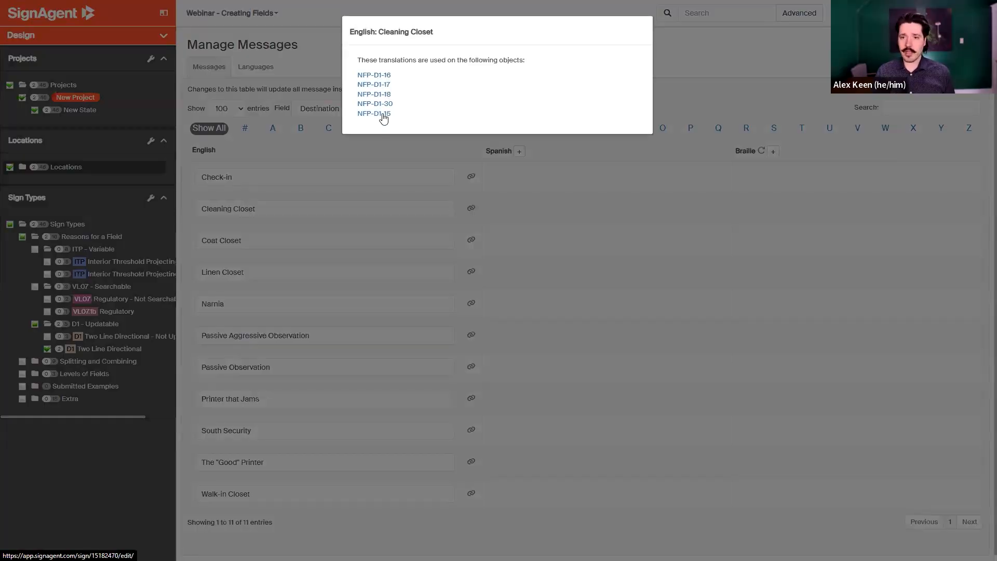
Rename the Cleaning Closet destination message to Storage Closet in Manage Messages.
{"action": "left_click", "coordinate": [261, 211]}
{"action": "left_click", "coordinate": [264, 209]}
{"action": "left_click_drag", "start_coordinate": [203, 213], "coordinate": [174, 218]}
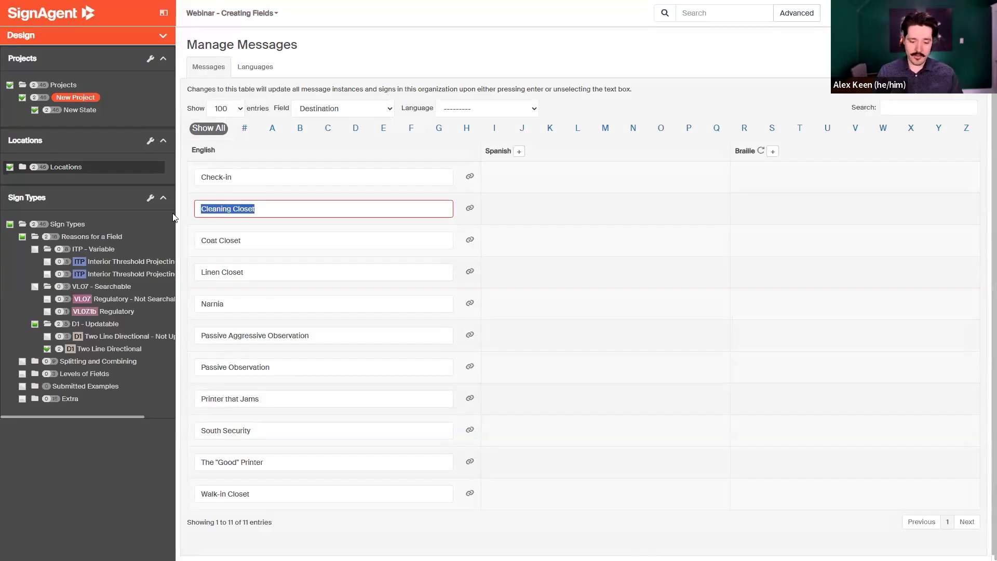
{"action": "type", "text": "Storage Closet"}
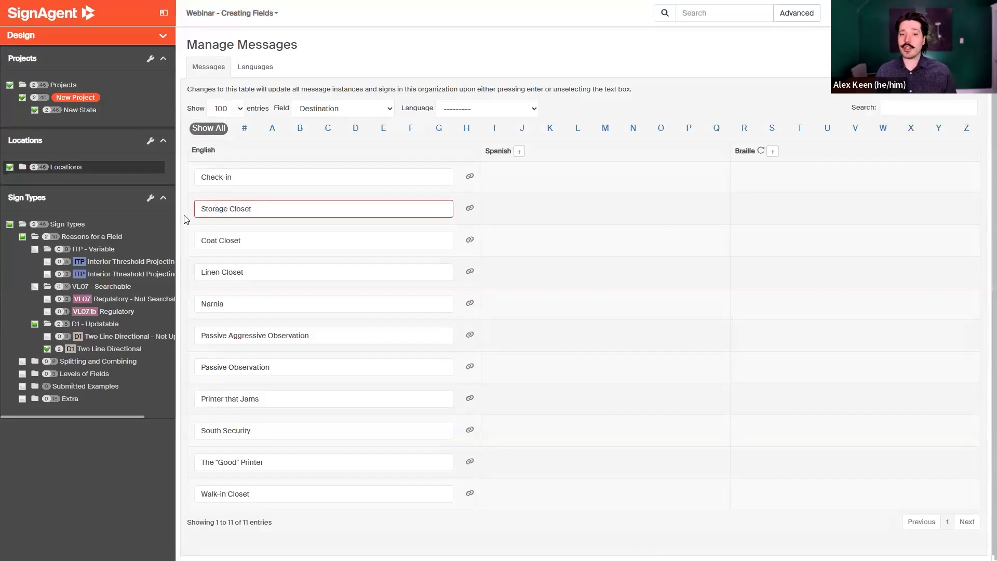
{"action": "left_click", "coordinate": [185, 219]}
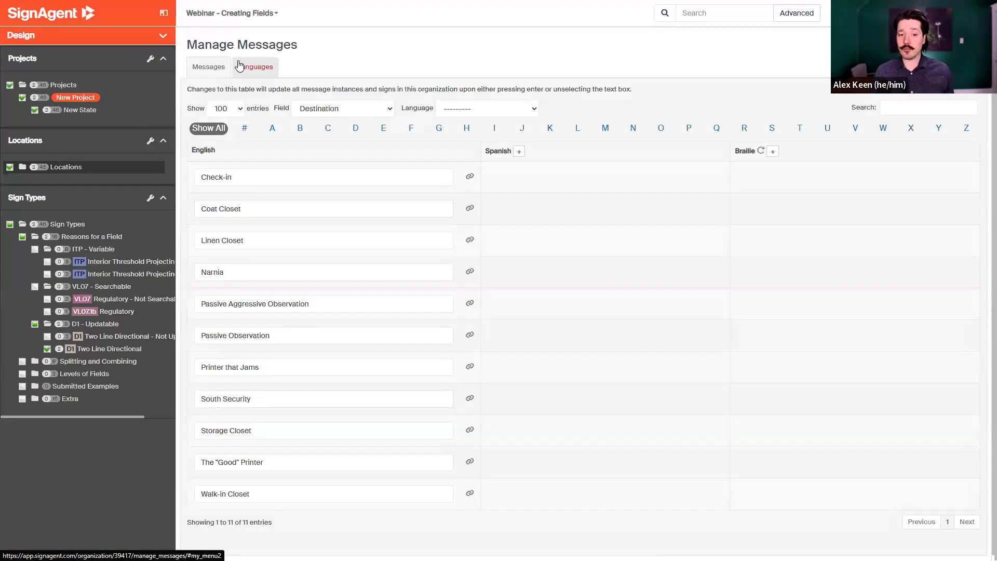
Open sign NFP-D1-15 and review its message table and artwork with the renamed destination.
{"action": "left_click", "coordinate": [230, 19]}
{"action": "left_click", "coordinate": [204, 38]}
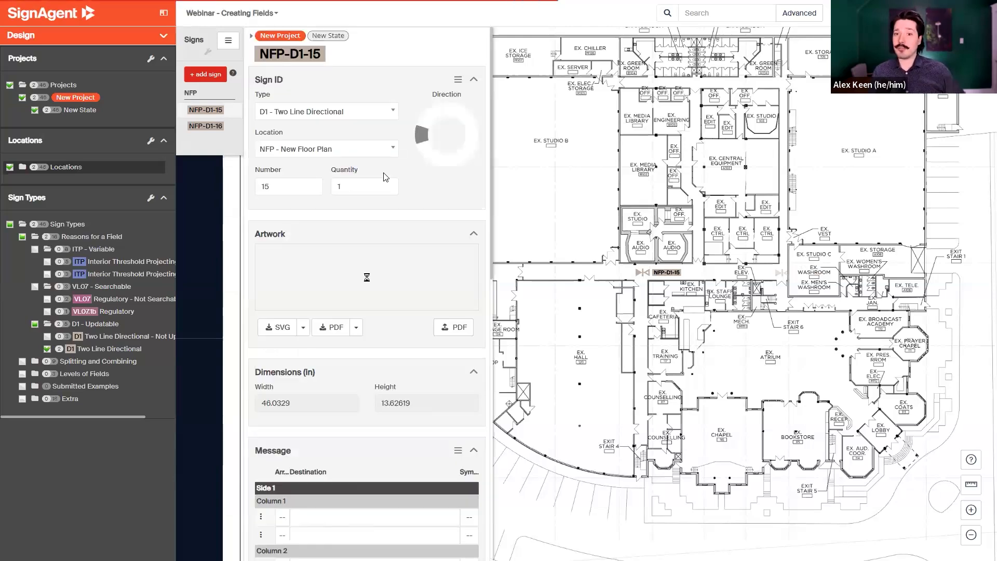
{"action": "scroll", "coordinate": [377, 222], "scroll_direction": "down", "scroll_amount": 4}
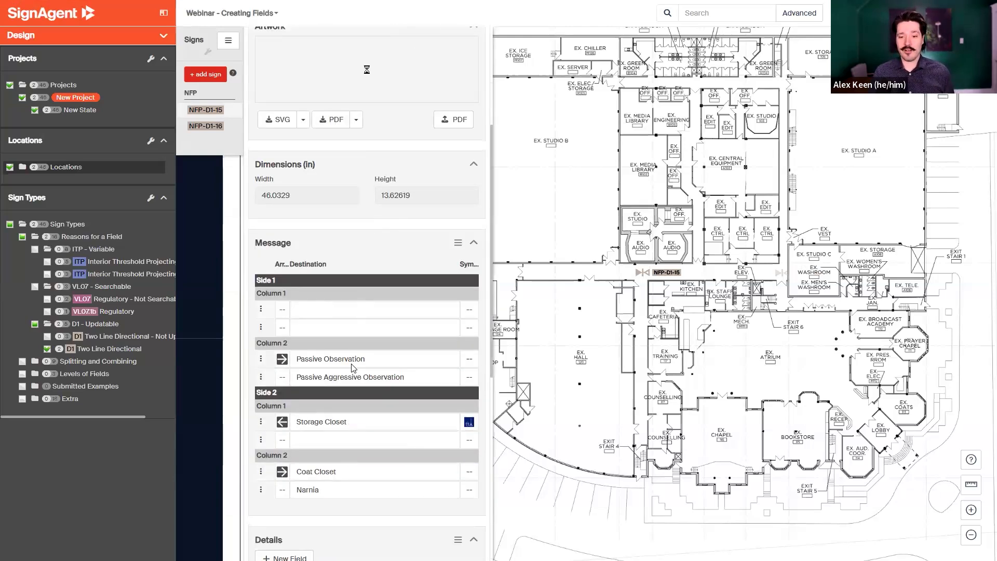
{"action": "scroll", "coordinate": [353, 367], "scroll_direction": "down", "scroll_amount": 2}
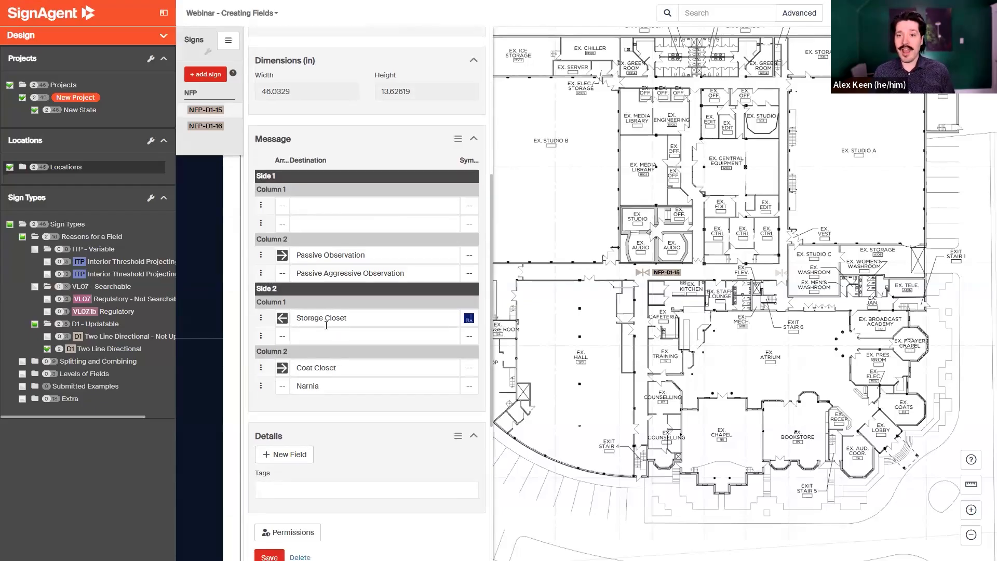
{"action": "scroll", "coordinate": [326, 324], "scroll_direction": "up", "scroll_amount": 4}
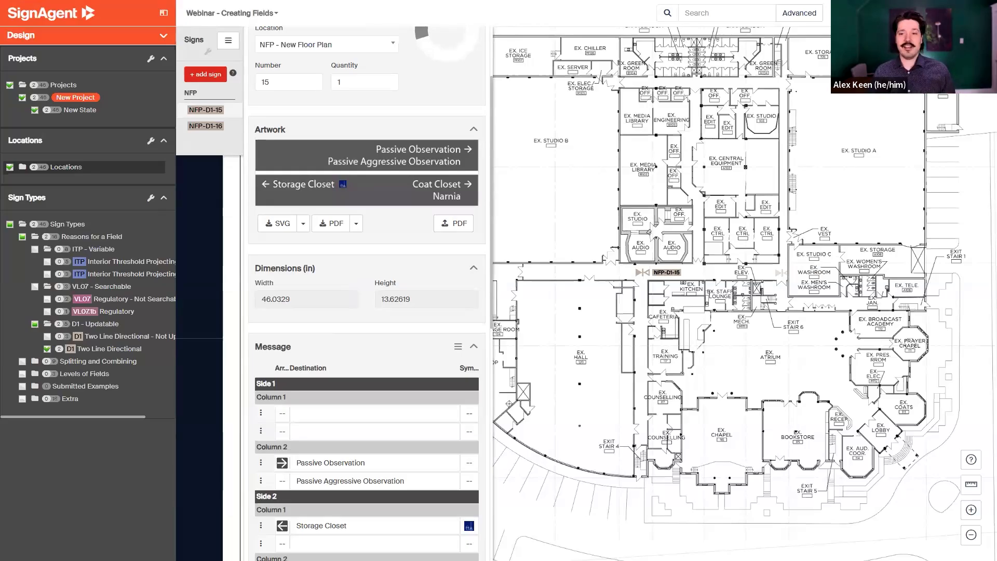
Switch to the presentation's Automatable slide and return to the browser.
{"action": "key", "text": "alt+Tab"}
{"action": "left_click", "coordinate": [190, 326]}
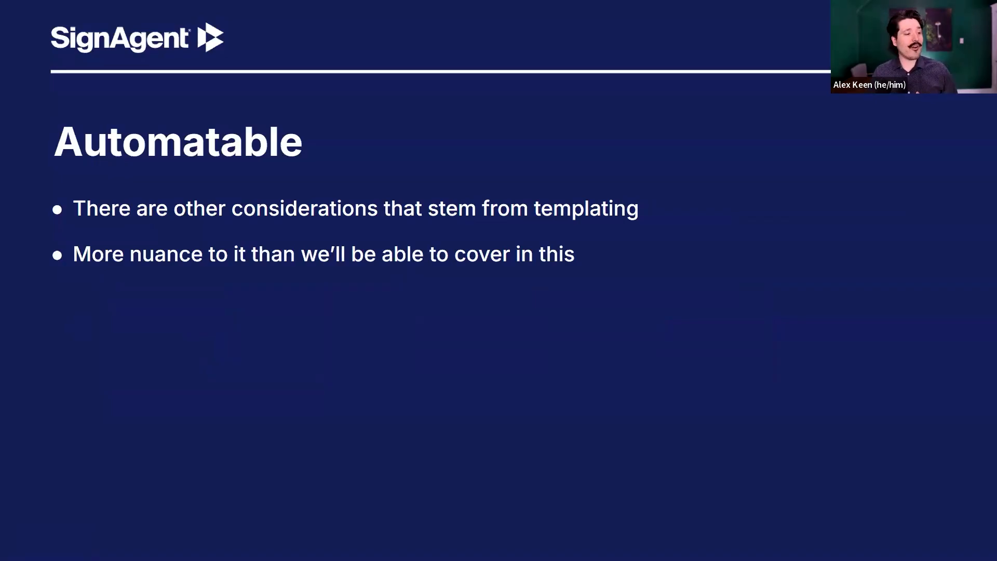
{"action": "key", "text": "alt+Tab"}
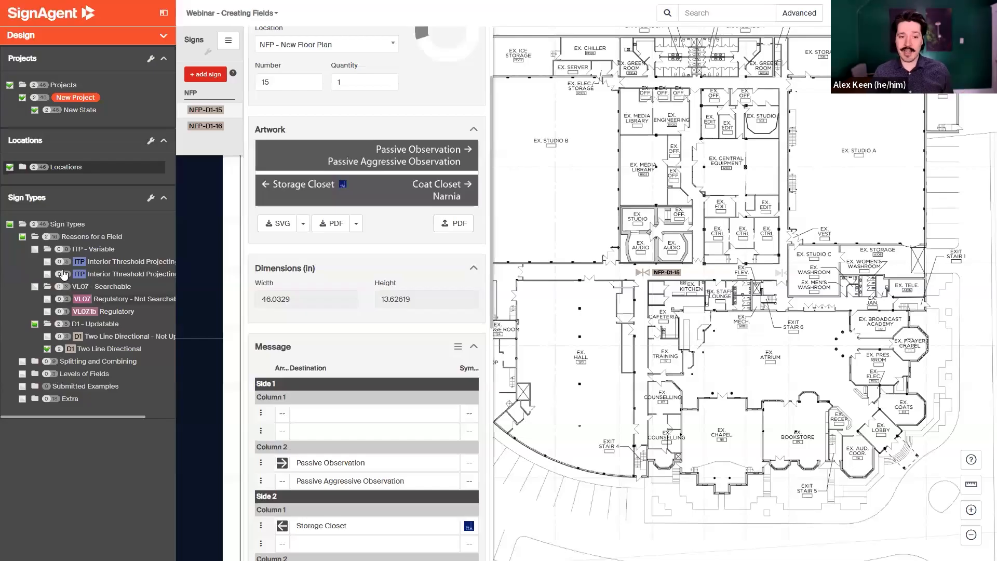
Filter the map to Interior Threshold Projecting signs instead of Two Line Directional and open sign NFP-ITP-1.
{"action": "left_click", "coordinate": [47, 274]}
{"action": "left_click", "coordinate": [47, 348]}
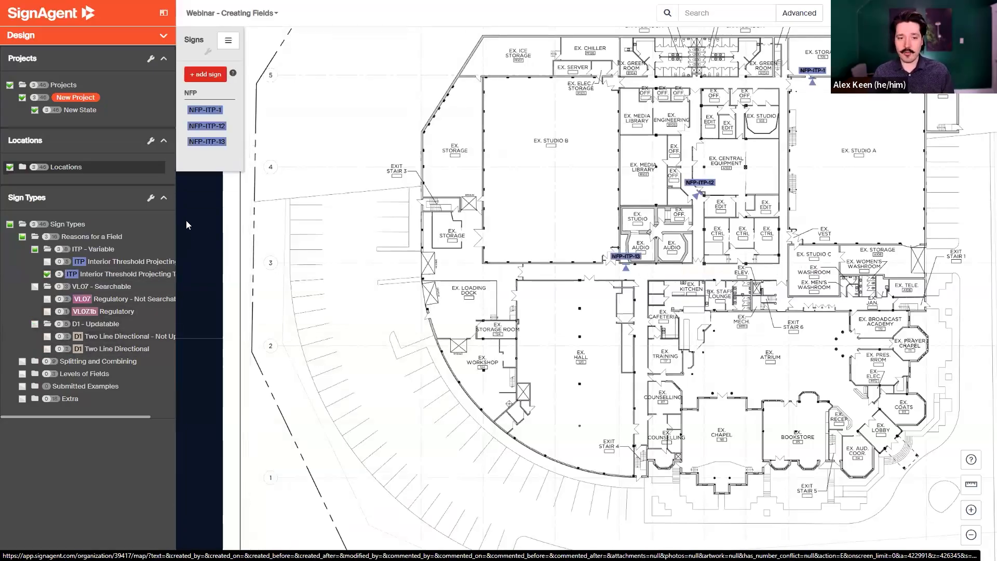
{"action": "left_click", "coordinate": [216, 112]}
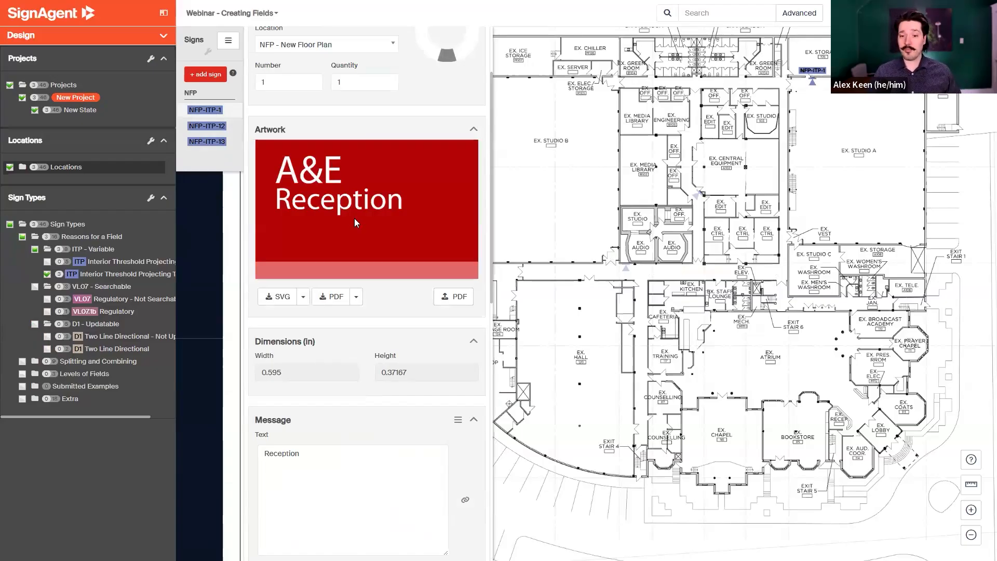
Examine sign NFP-ITP-1's message fields, colours and text size options alongside its artwork.
{"action": "scroll", "coordinate": [355, 218], "scroll_direction": "down", "scroll_amount": 4}
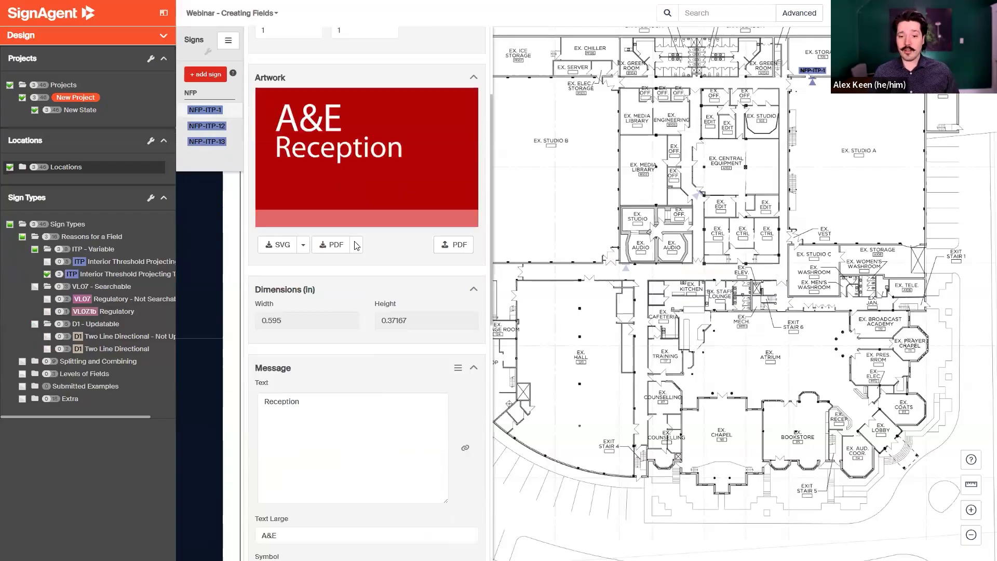
{"action": "scroll", "coordinate": [300, 224], "scroll_direction": "down", "scroll_amount": 1}
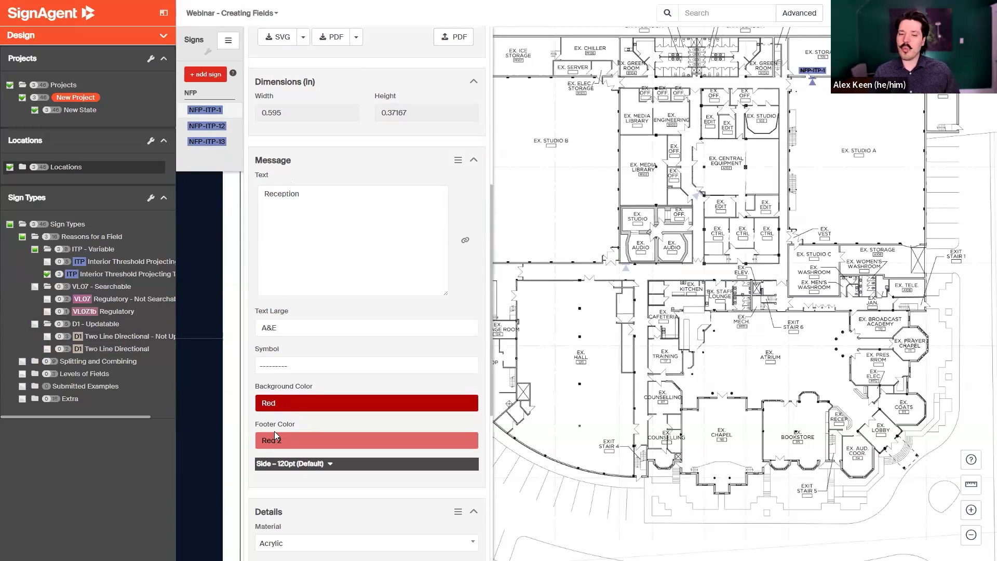
{"action": "scroll", "coordinate": [275, 434], "scroll_direction": "down", "scroll_amount": 1}
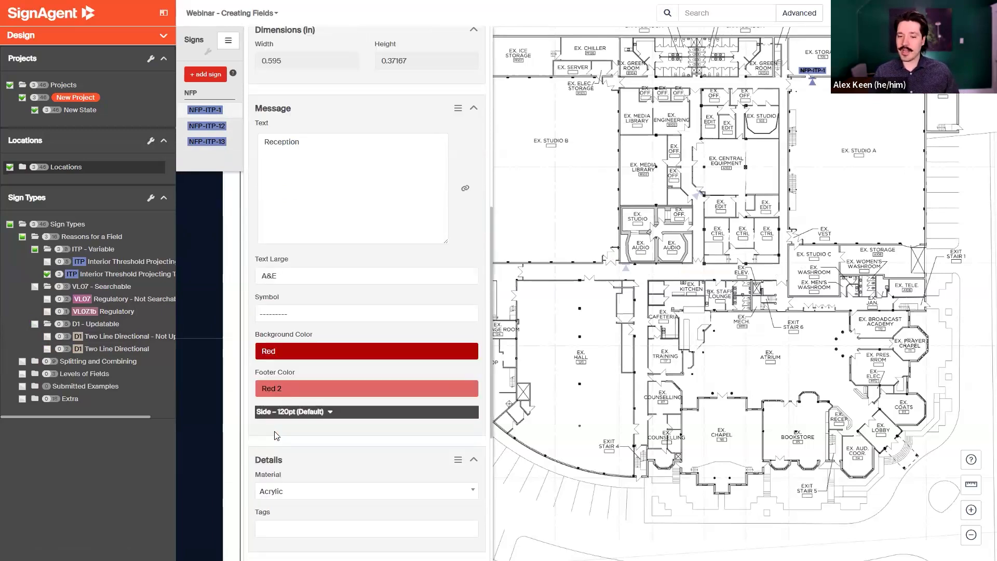
{"action": "left_click", "coordinate": [322, 414]}
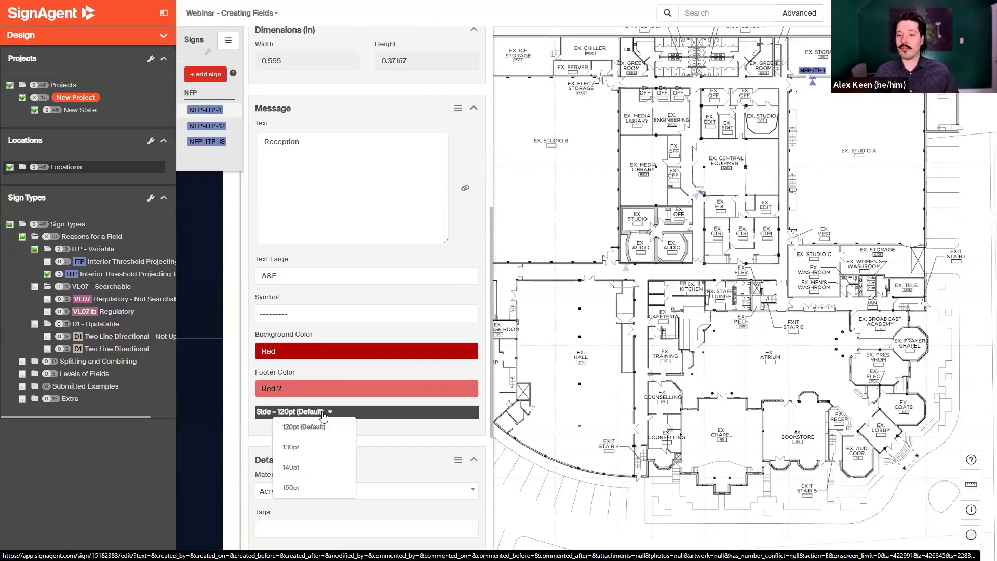
{"action": "left_click", "coordinate": [323, 413]}
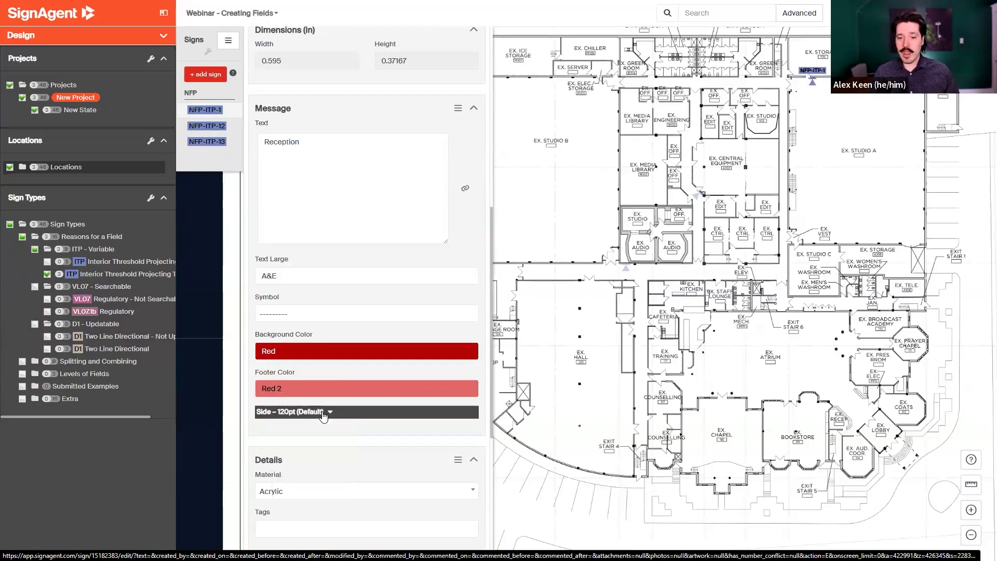
{"action": "scroll", "coordinate": [315, 363], "scroll_direction": "up", "scroll_amount": 4}
{"action": "scroll", "coordinate": [313, 362], "scroll_direction": "up", "scroll_amount": 1}
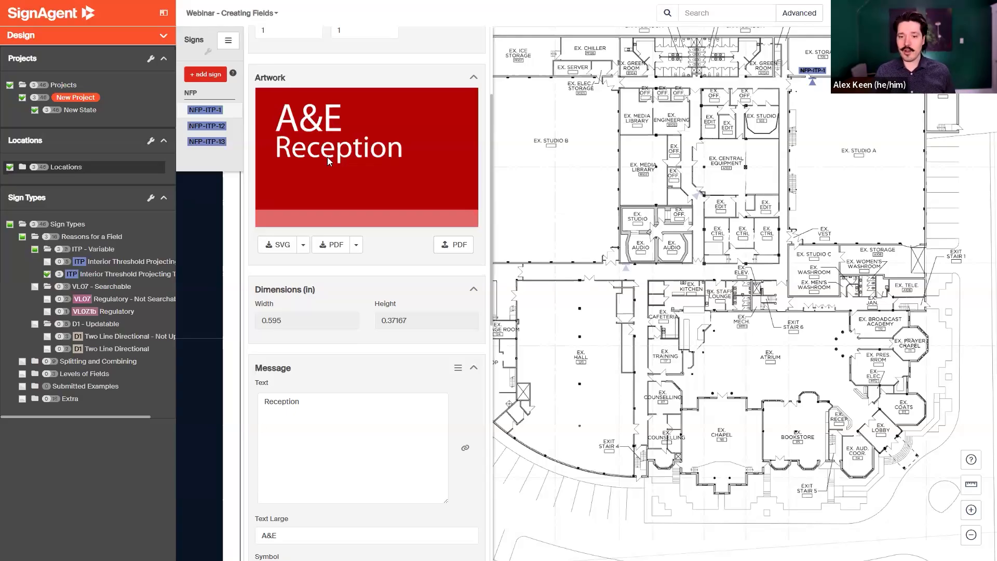
{"action": "scroll", "coordinate": [338, 291], "scroll_direction": "down", "scroll_amount": 2}
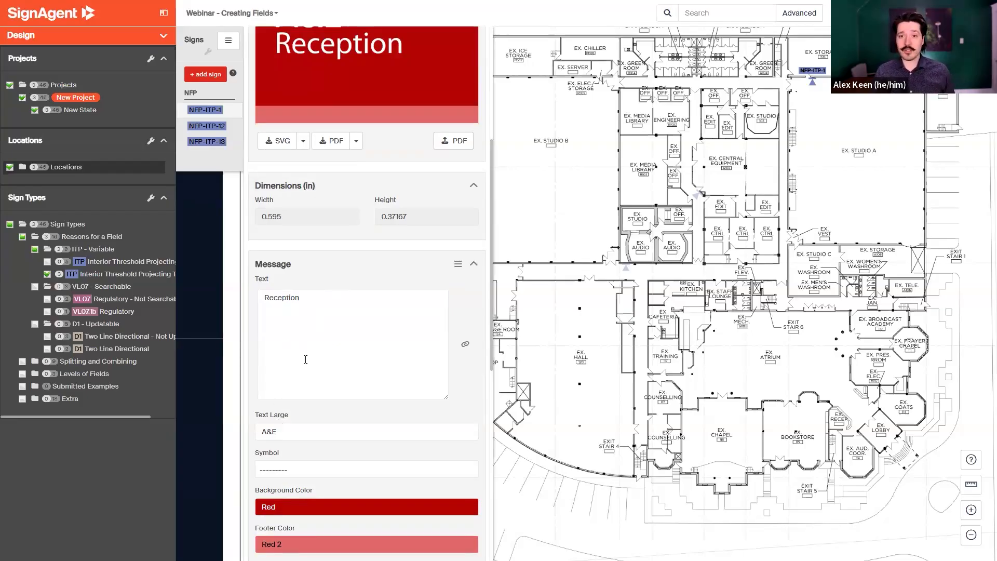
{"action": "scroll", "coordinate": [305, 359], "scroll_direction": "up", "scroll_amount": 1}
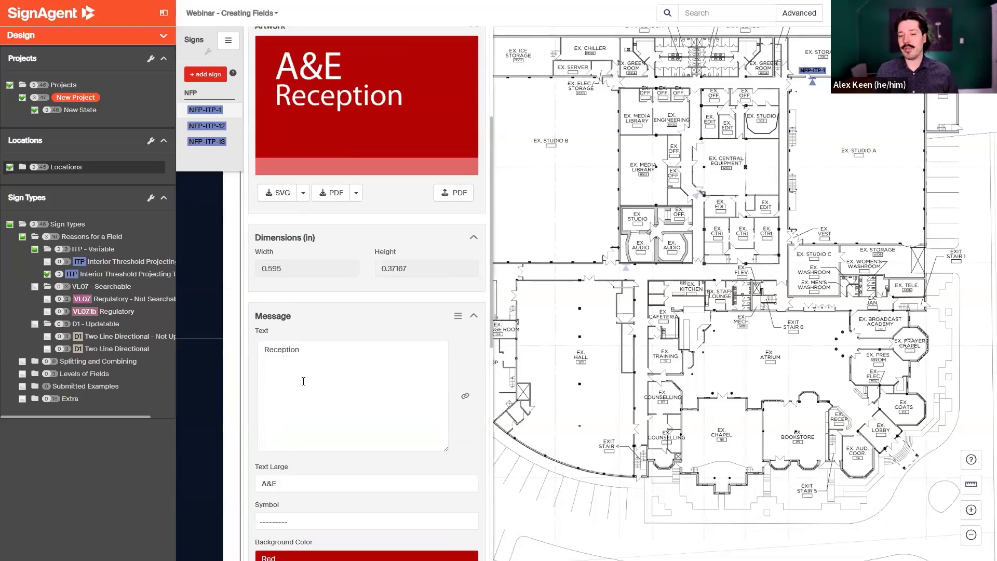
{"action": "scroll", "coordinate": [304, 382], "scroll_direction": "down", "scroll_amount": 2}
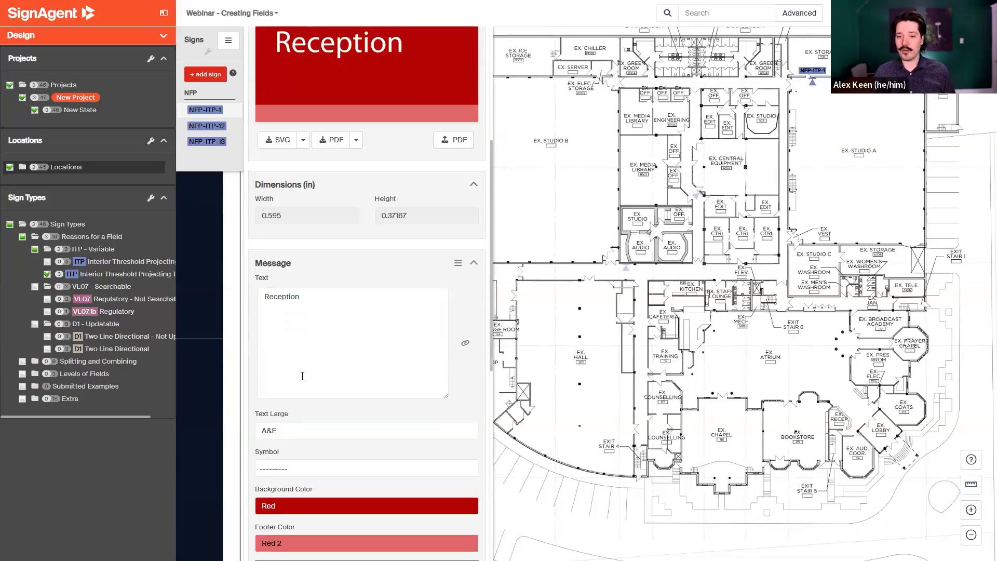
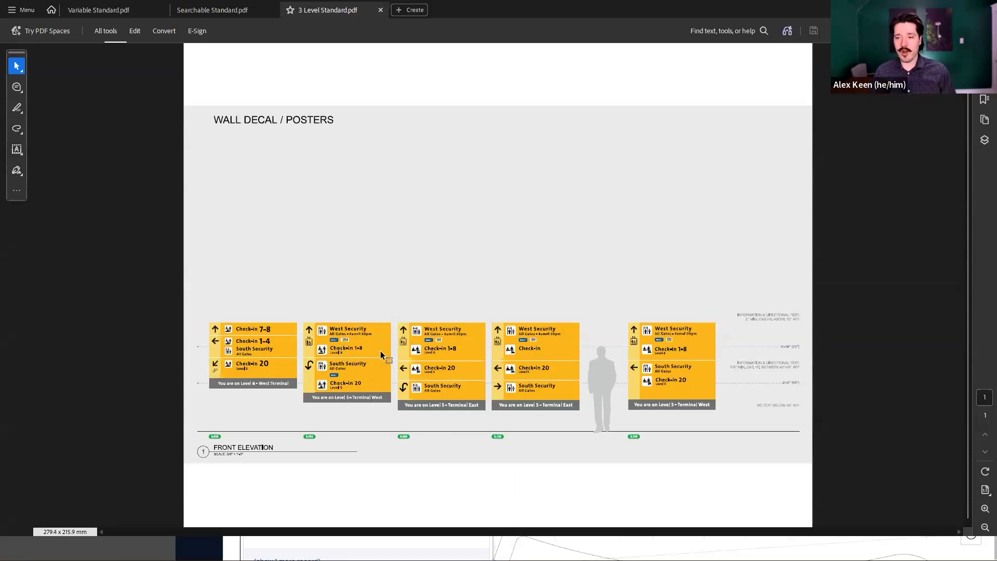
Examine the wall decal elevations in the 3 Level Standard PDF and return to the browser.
{"action": "scroll", "coordinate": [376, 356], "scroll_direction": "up", "scroll_amount": 1}
{"action": "scroll", "coordinate": [377, 356], "scroll_direction": "up", "scroll_amount": 2}
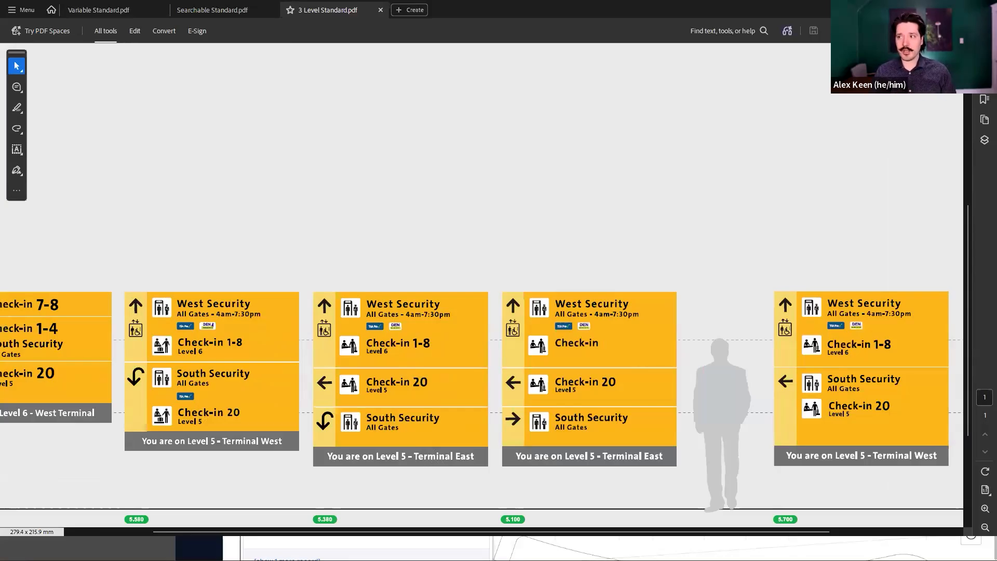
{"action": "key", "text": "alt+Tab"}
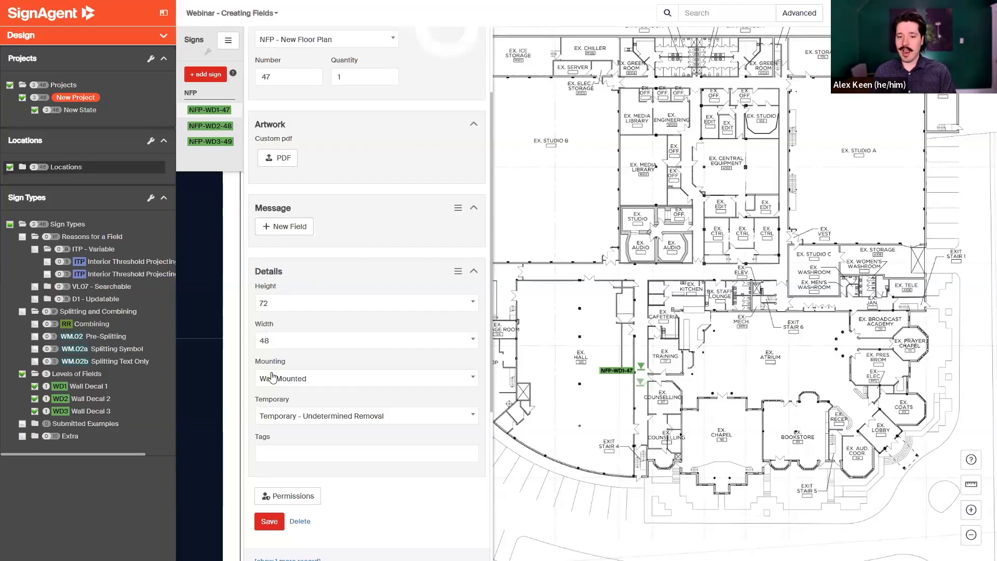
Check the Temporary options on sign NFP-WD1-47, then hide Wall Decal 1 and review sign NFP-WD2-48's message table.
{"action": "left_click", "coordinate": [312, 421]}
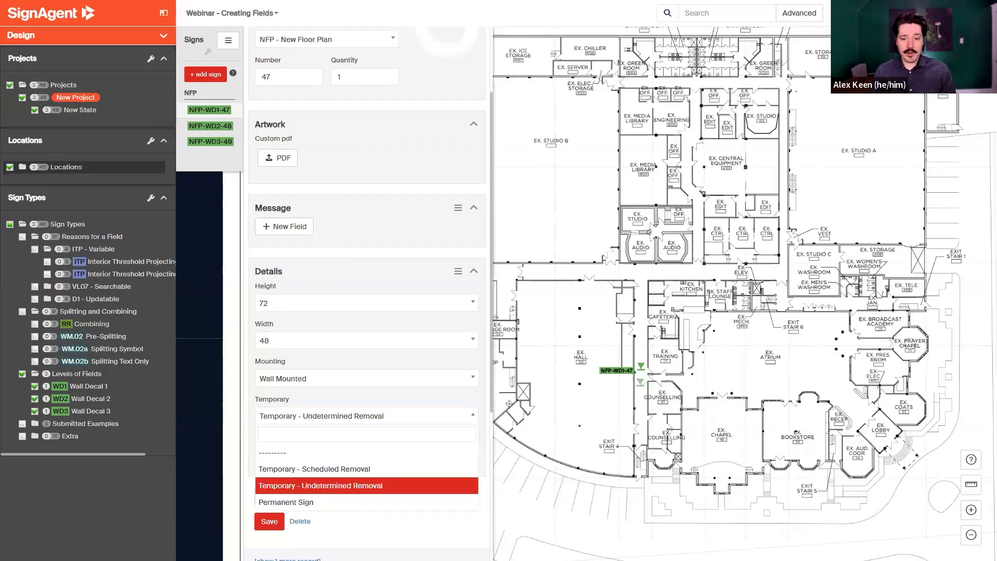
{"action": "left_click", "coordinate": [247, 441]}
{"action": "left_click", "coordinate": [34, 388]}
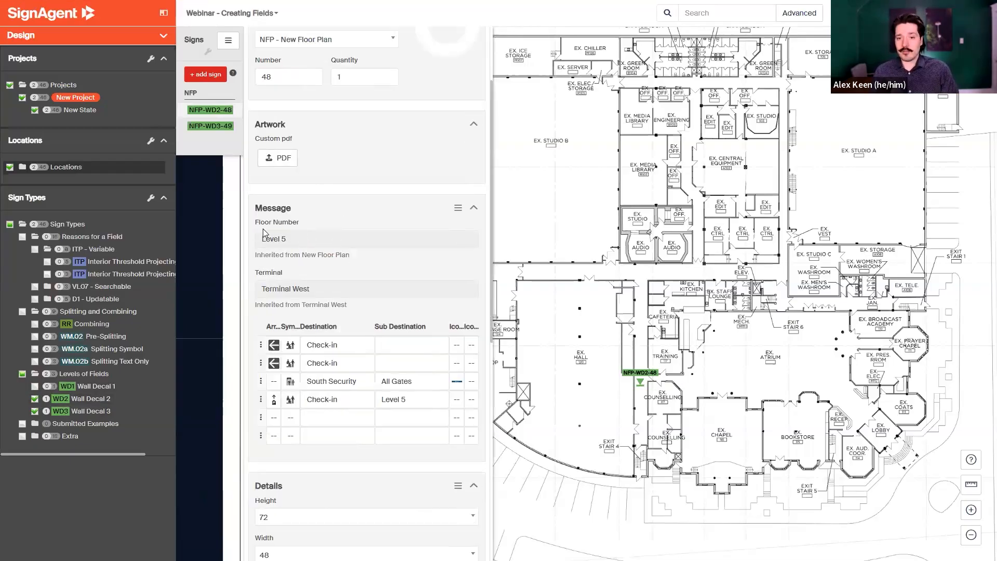
{"action": "scroll", "coordinate": [274, 397], "scroll_direction": "down", "scroll_amount": 3}
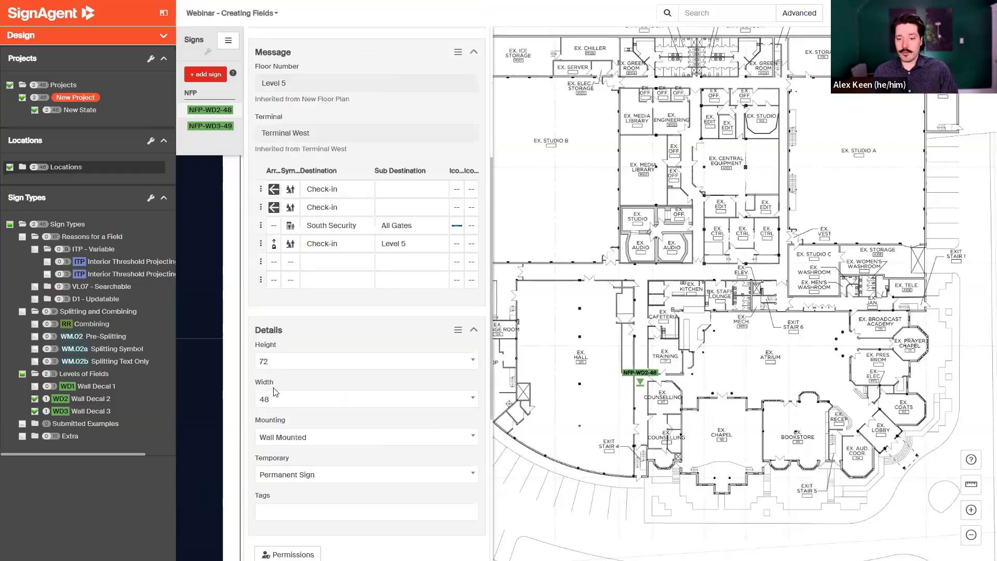
{"action": "scroll", "coordinate": [281, 409], "scroll_direction": "up", "scroll_amount": 3}
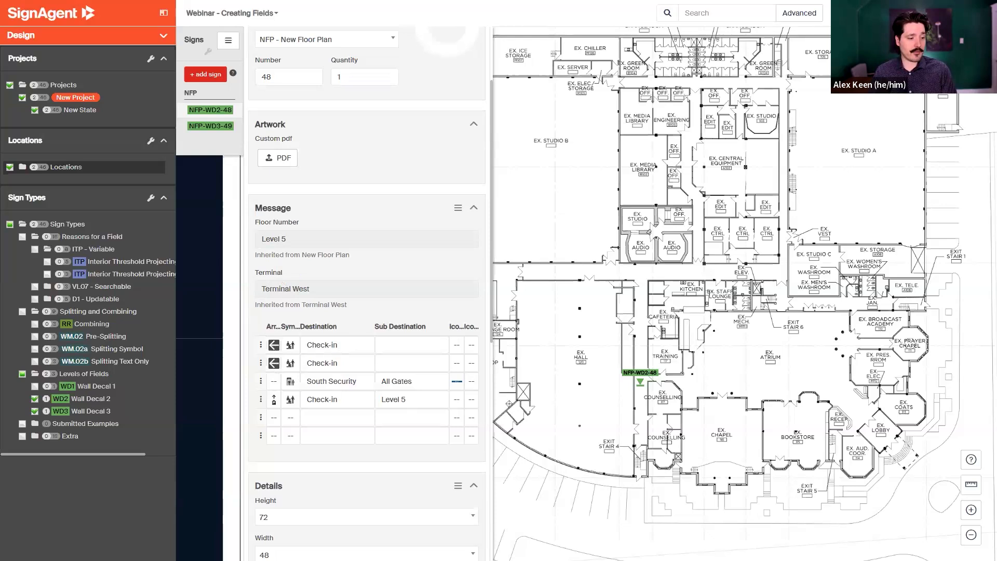
Compare sign NFP-WD2-48's messages with the wall decal artwork in the 3 Level Standard PDF.
{"action": "mouse_move", "coordinate": [506, 236]}
{"action": "left_mouse_down"}
{"action": "mouse_move", "coordinate": [466, 17]}
{"action": "mouse_move", "coordinate": [703, 92]}
{"action": "left_mouse_up"}
{"action": "scroll", "coordinate": [669, 400], "scroll_direction": "down", "scroll_amount": 2}
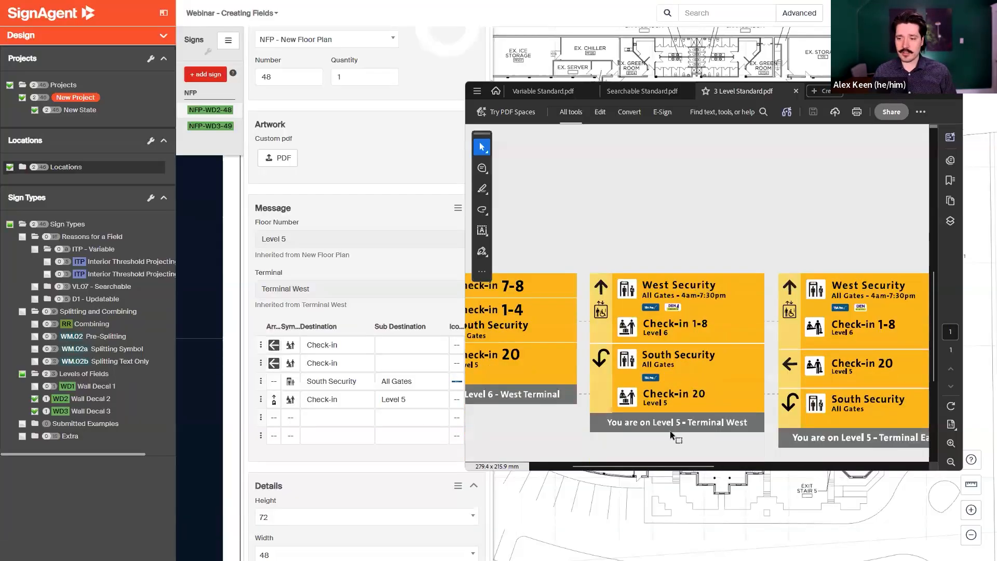
{"action": "left_click_drag", "start_coordinate": [577, 465], "coordinate": [551, 468]}
{"action": "scroll", "coordinate": [599, 363], "scroll_direction": "up", "scroll_amount": 1}
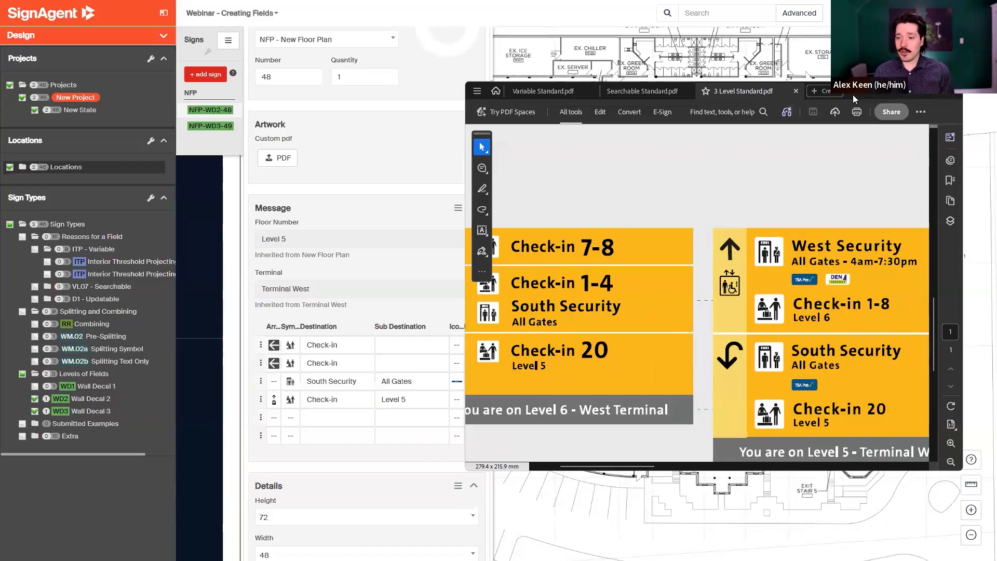
{"action": "left_click", "coordinate": [239, 289]}
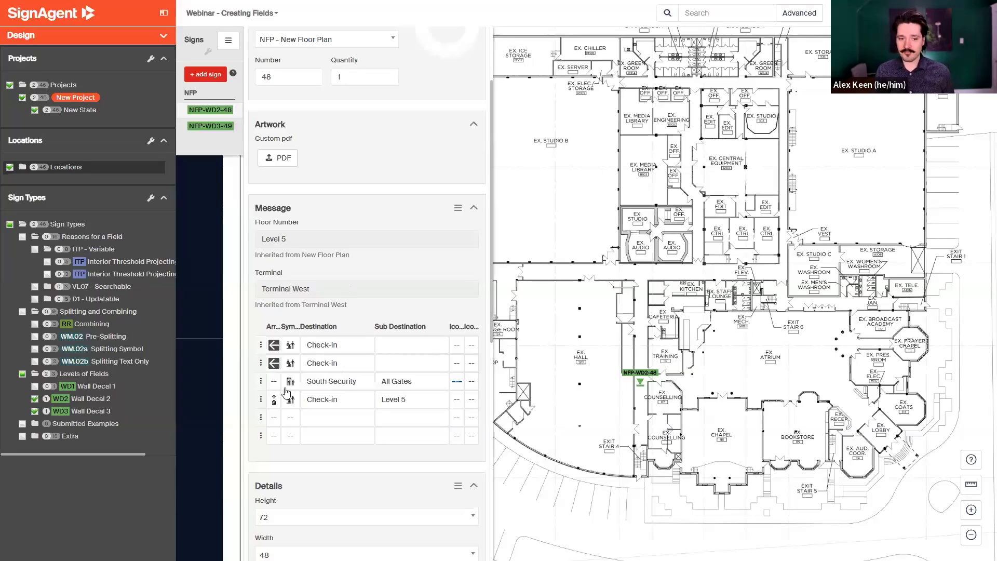
Filter the map to Wall Decal 3 and open sign NFP-WD3-49 to review its artwork and message table.
{"action": "left_click", "coordinate": [36, 398]}
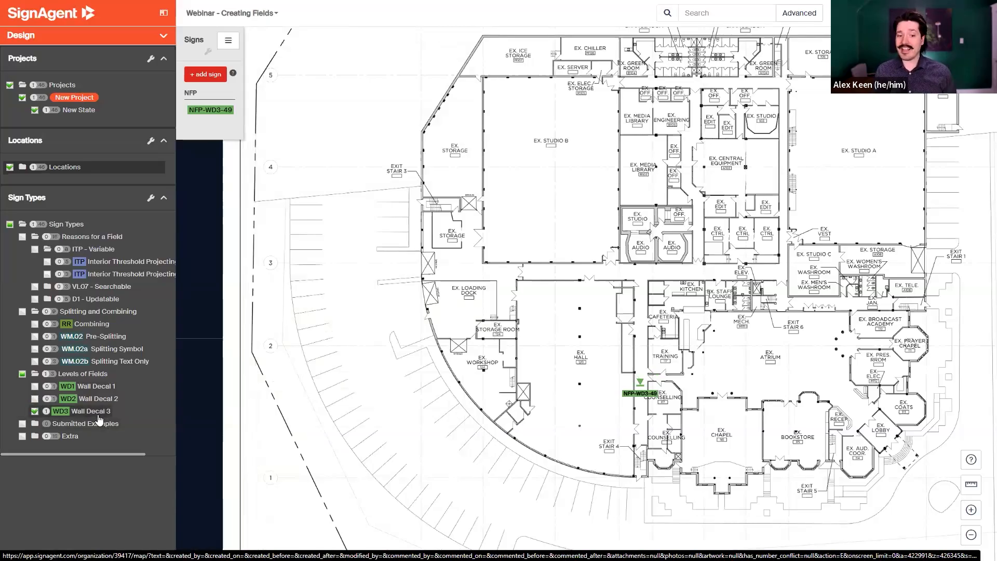
{"action": "left_click", "coordinate": [216, 121]}
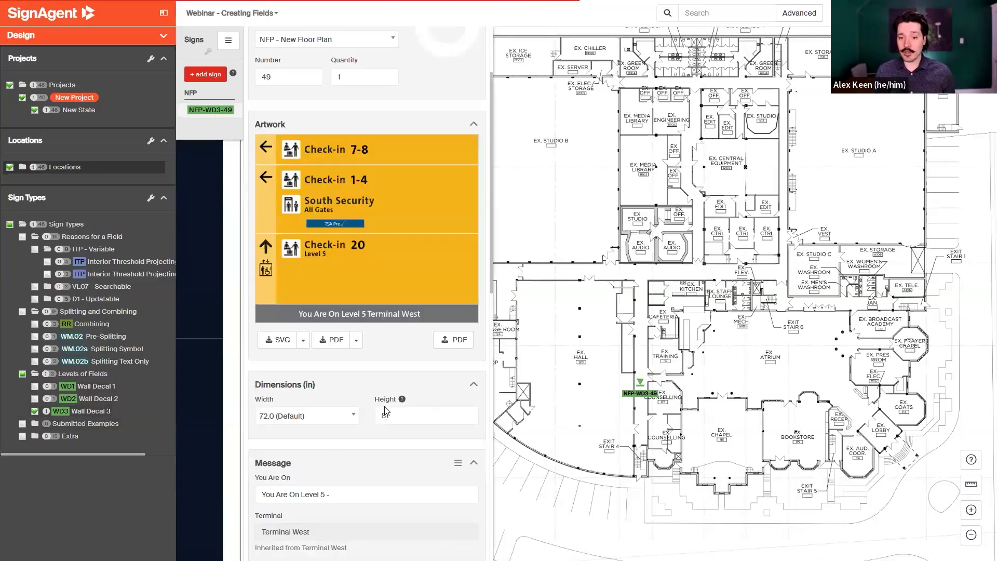
{"action": "scroll", "coordinate": [385, 411], "scroll_direction": "down", "scroll_amount": 1}
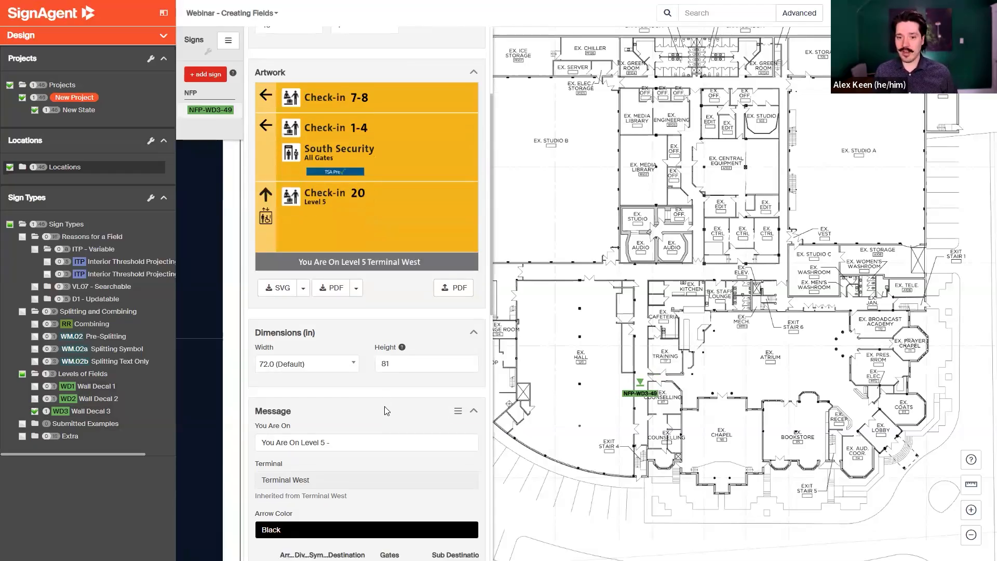
{"action": "scroll", "coordinate": [385, 411], "scroll_direction": "down", "scroll_amount": 2}
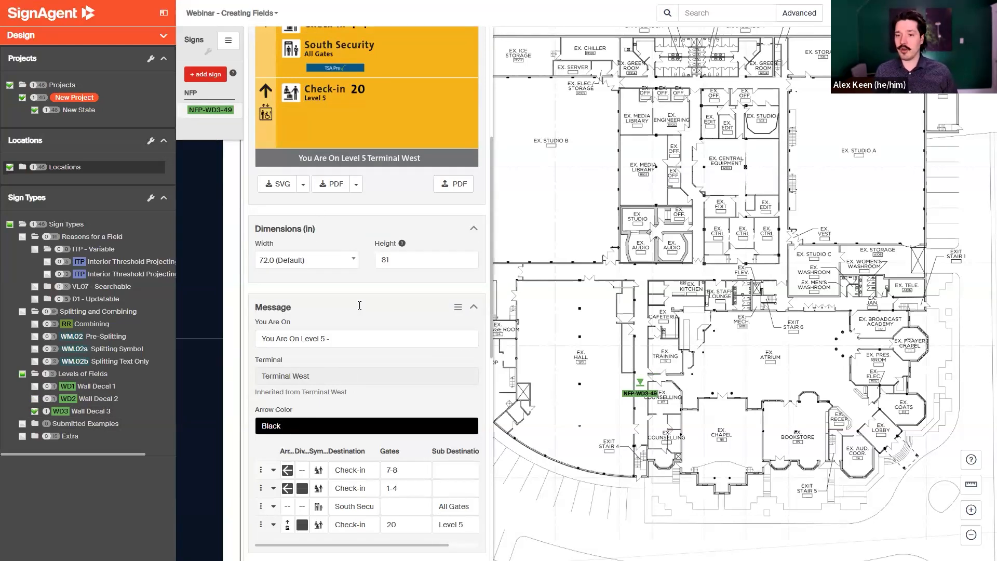
{"action": "scroll", "coordinate": [332, 452], "scroll_direction": "down", "scroll_amount": 2}
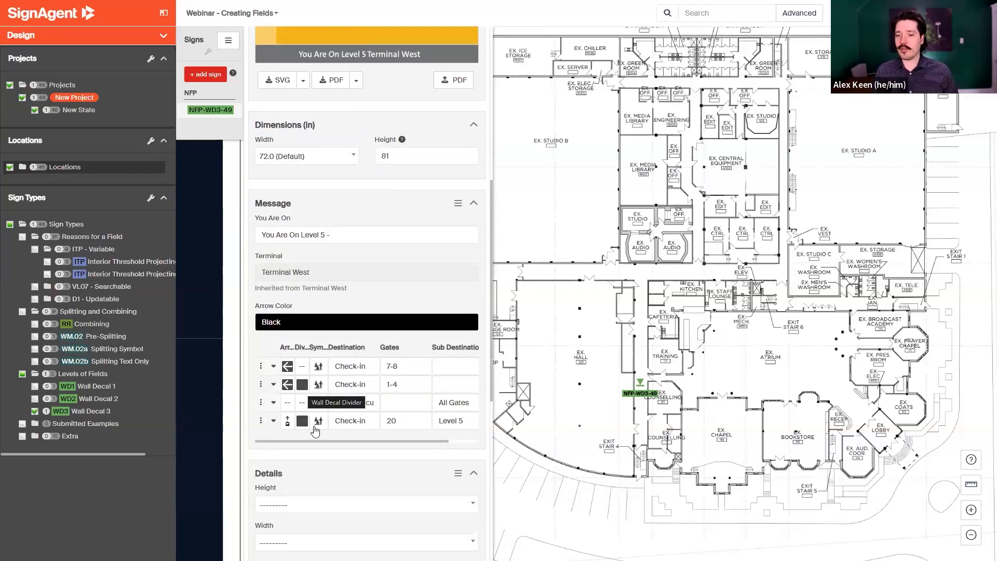
{"action": "left_click_drag", "start_coordinate": [319, 441], "coordinate": [371, 441]}
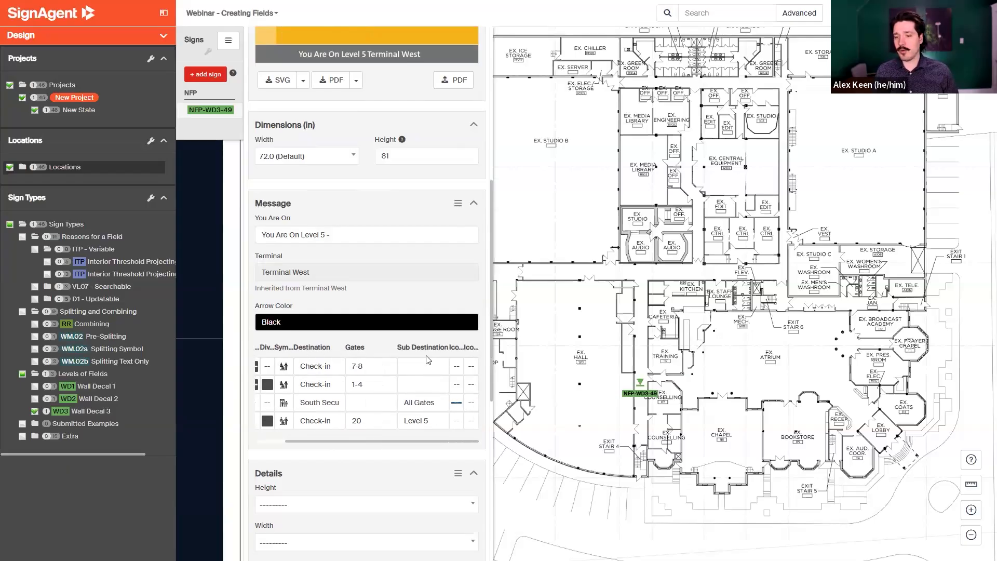
{"action": "scroll", "coordinate": [356, 153], "scroll_direction": "up", "scroll_amount": 3}
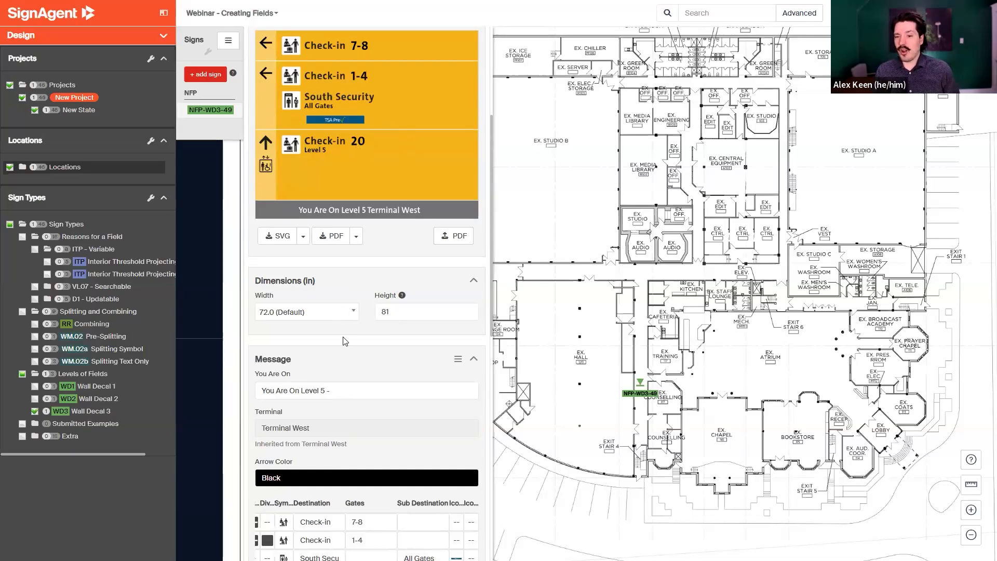
Set sign NFP-WD3-49's width to 48.0.
{"action": "left_click", "coordinate": [331, 314]}
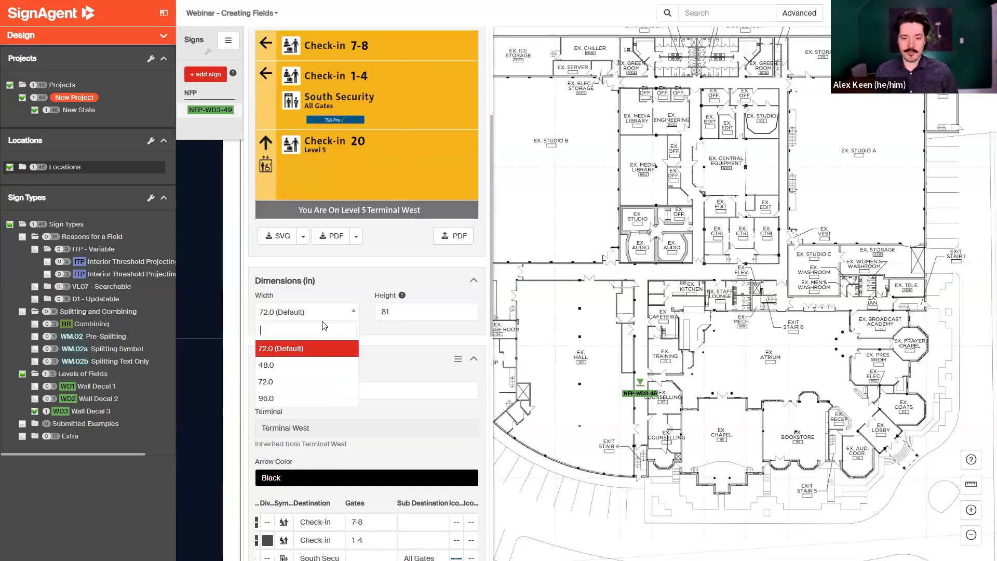
{"action": "left_click", "coordinate": [297, 364]}
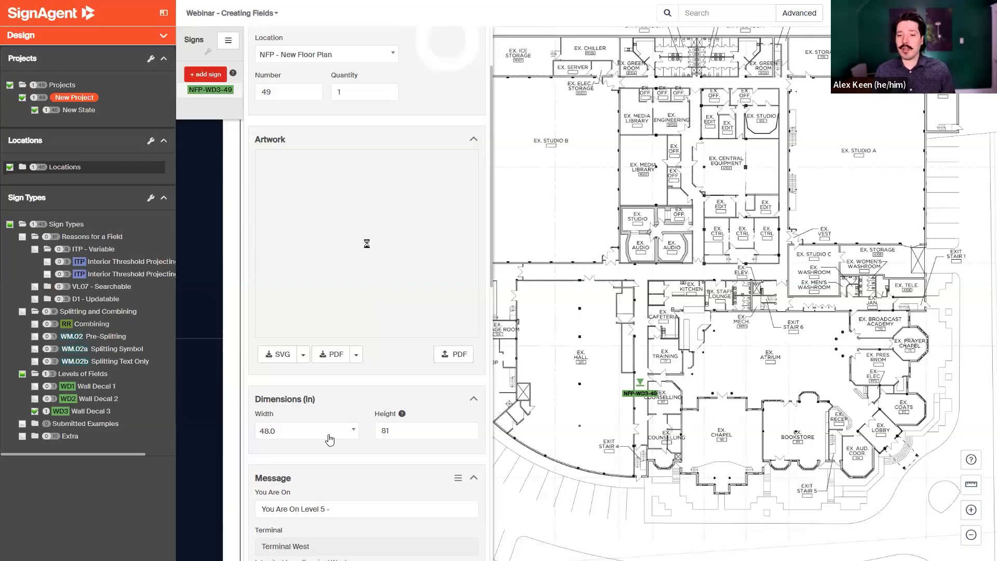
{"action": "scroll", "coordinate": [333, 436], "scroll_direction": "down", "scroll_amount": 3}
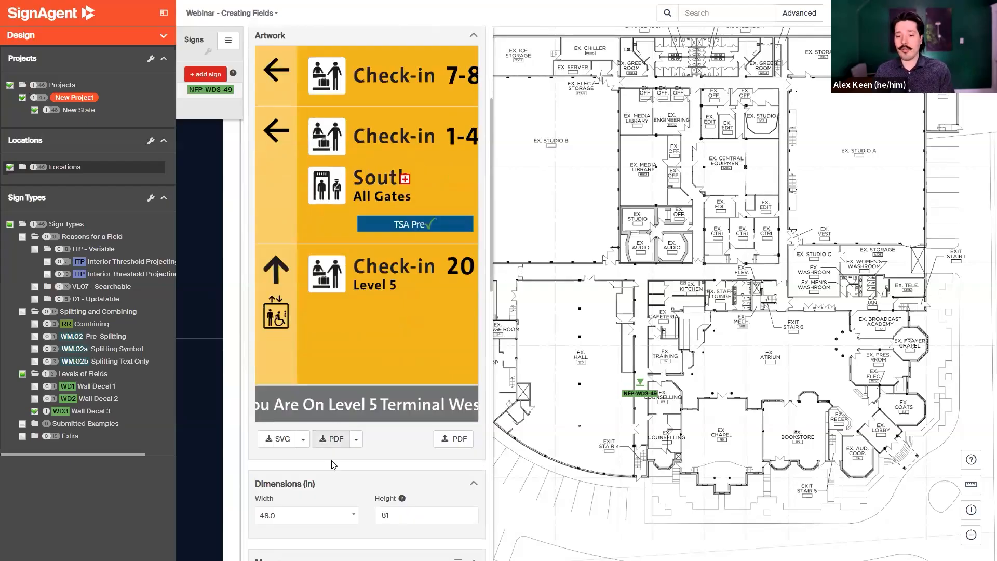
{"action": "scroll", "coordinate": [329, 492], "scroll_direction": "down", "scroll_amount": 2}
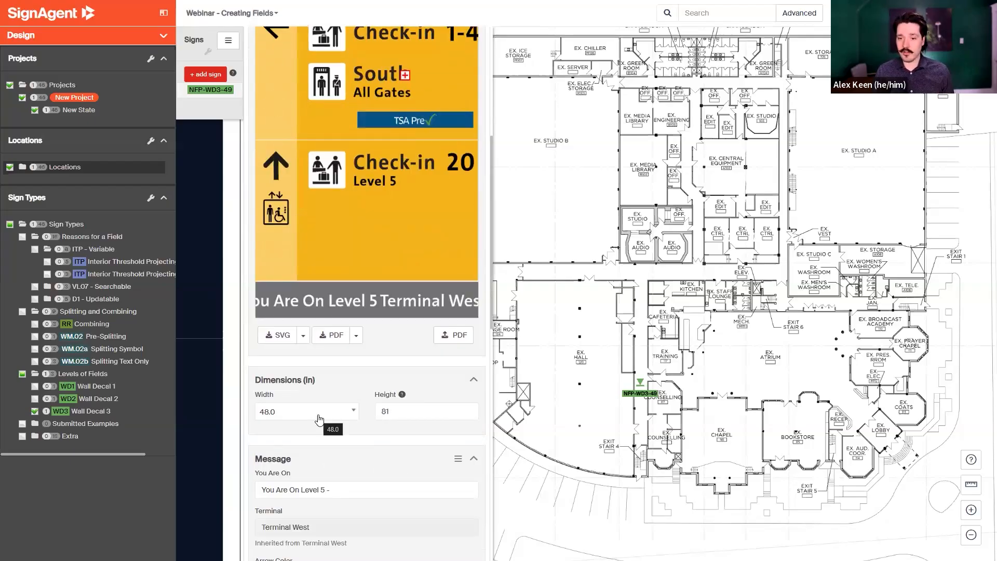
Set sign NFP-WD3-49's width to 72.0 and review the regenerated artwork.
{"action": "left_click", "coordinate": [318, 417]}
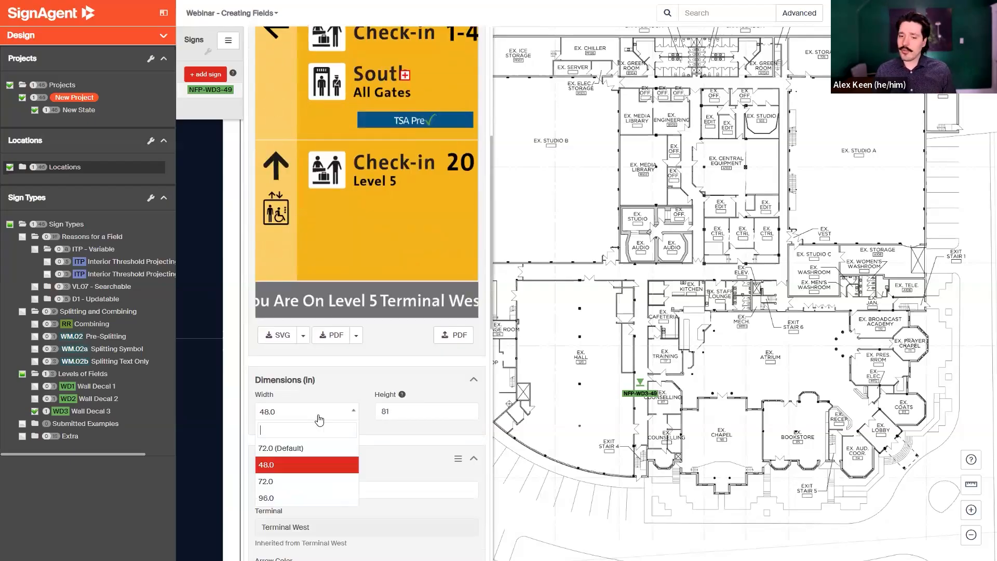
{"action": "left_click", "coordinate": [297, 480]}
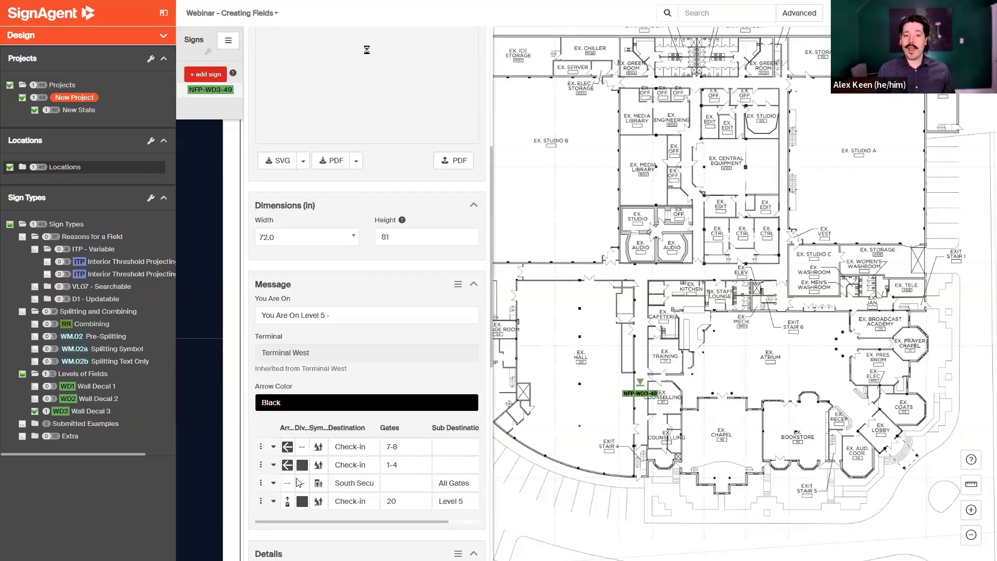
{"action": "scroll", "coordinate": [373, 259], "scroll_direction": "up", "scroll_amount": 3}
{"action": "scroll", "coordinate": [367, 172], "scroll_direction": "up", "scroll_amount": 1}
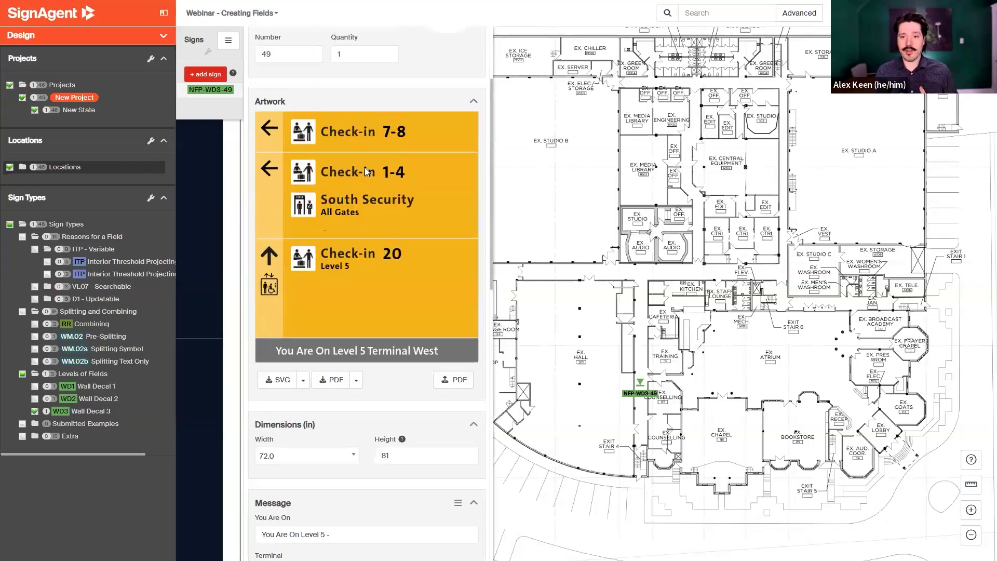
{"action": "scroll", "coordinate": [319, 262], "scroll_direction": "down", "scroll_amount": 2}
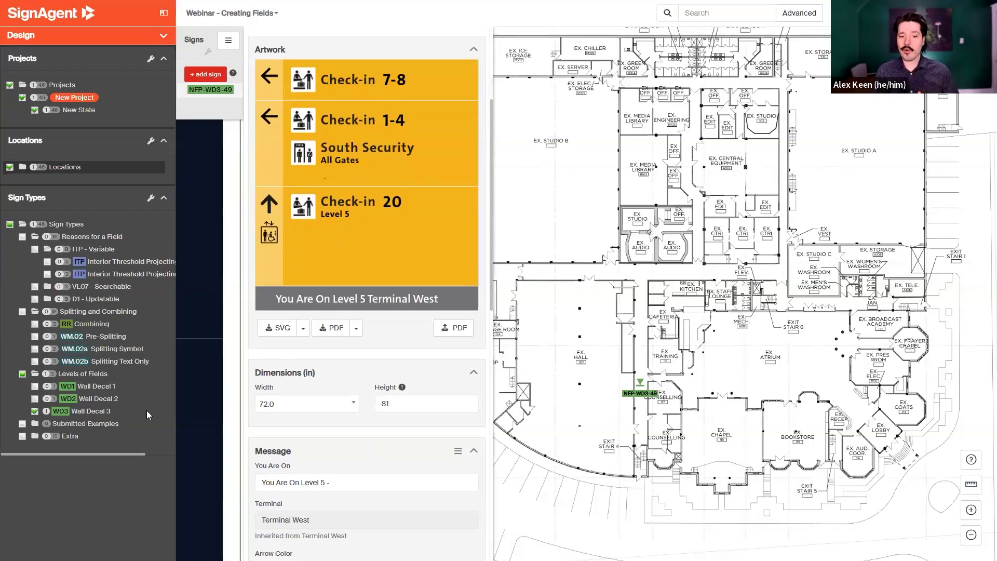
Filter the map to Wall Decal 2 signs and advance the presentation to the Breaking Down A Sign slide.
{"action": "left_click", "coordinate": [37, 401]}
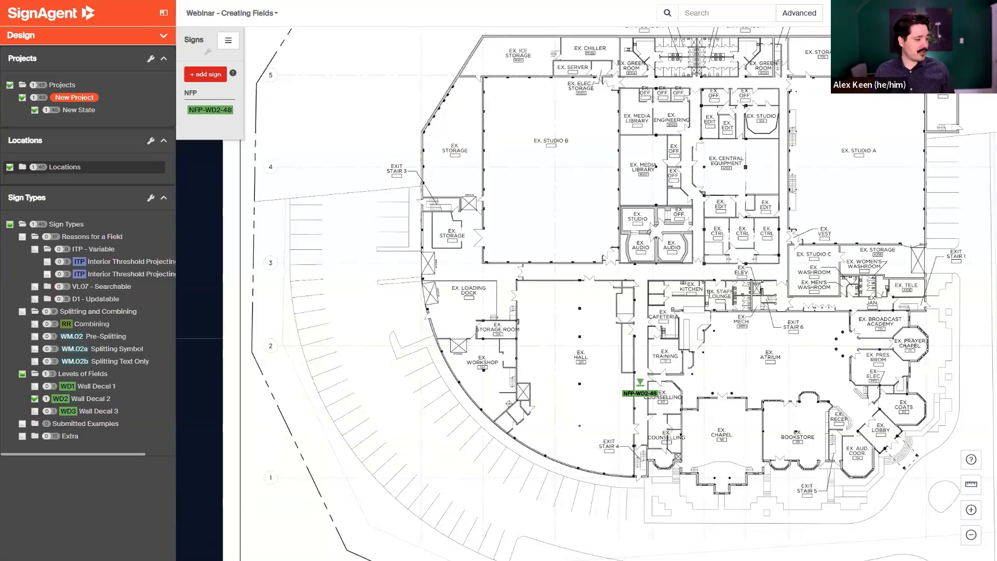
{"action": "key", "text": "Right"}
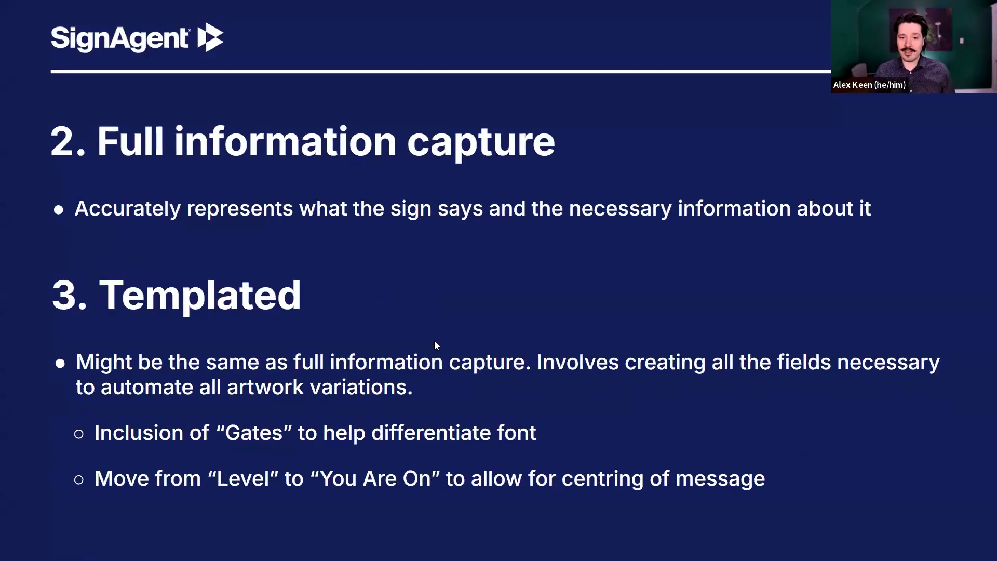
{"action": "key", "text": "Right"}
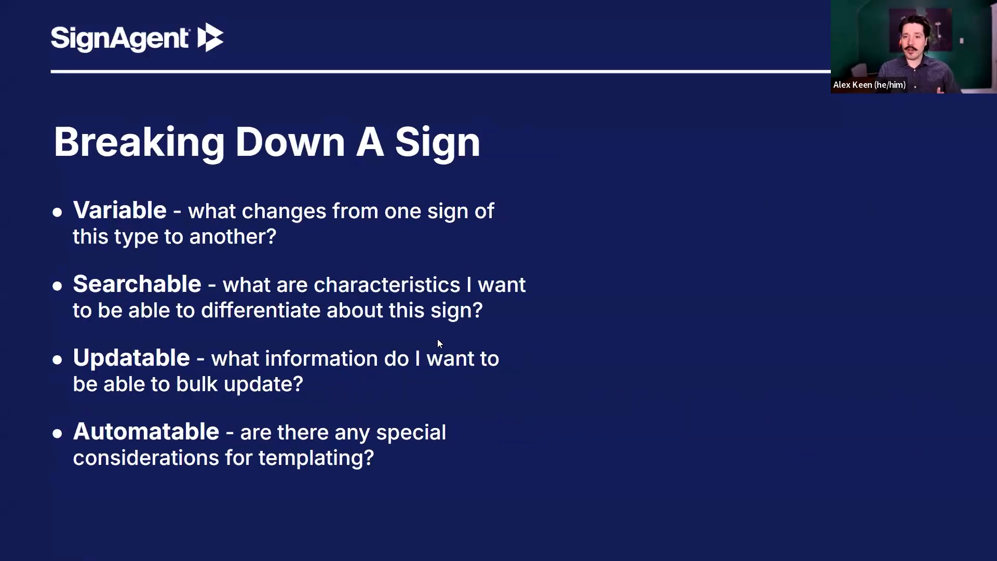
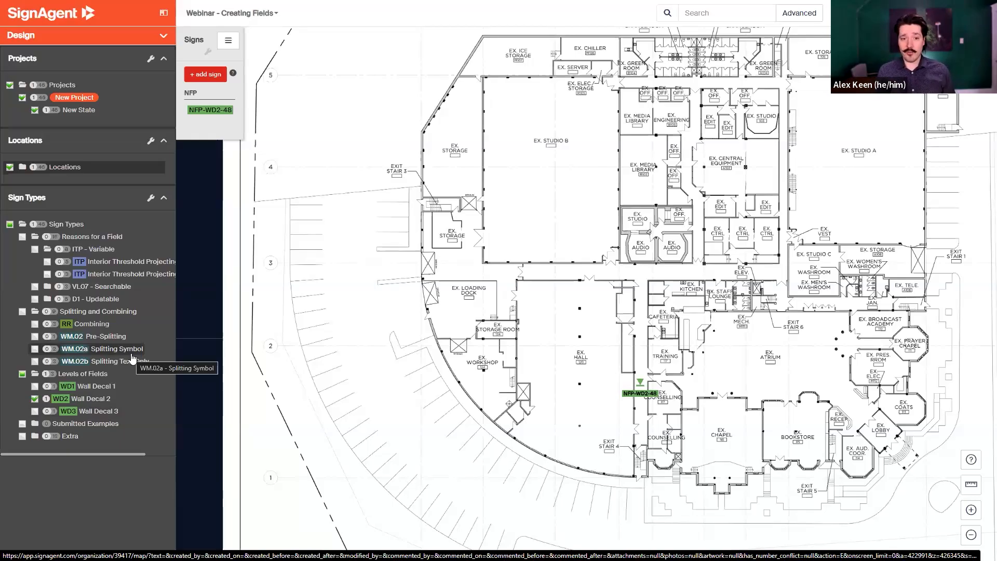
Expand the Locations tree and filter the map to the VL07.lb Regulatory sign type.
{"action": "left_click", "coordinate": [66, 171]}
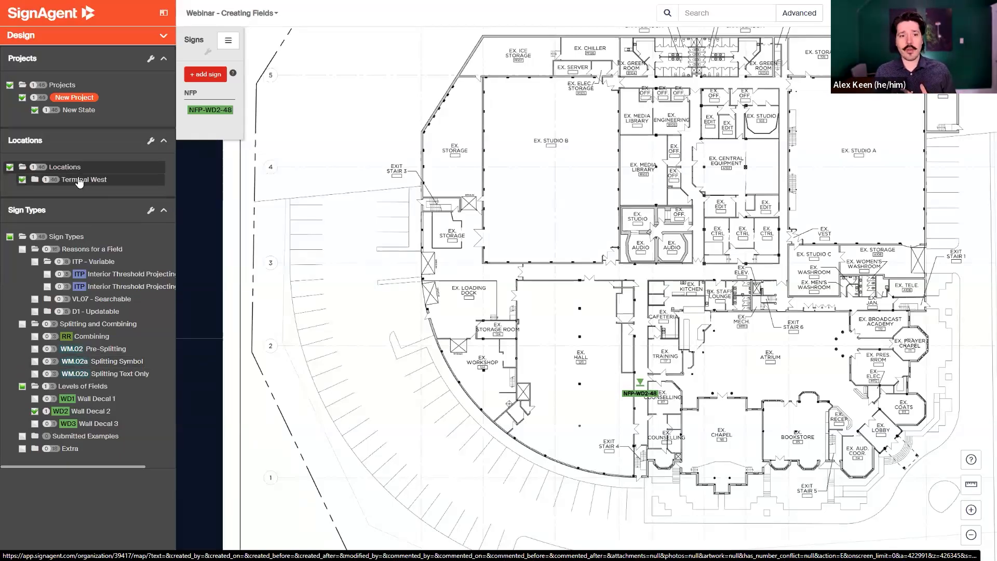
{"action": "left_click", "coordinate": [101, 300]}
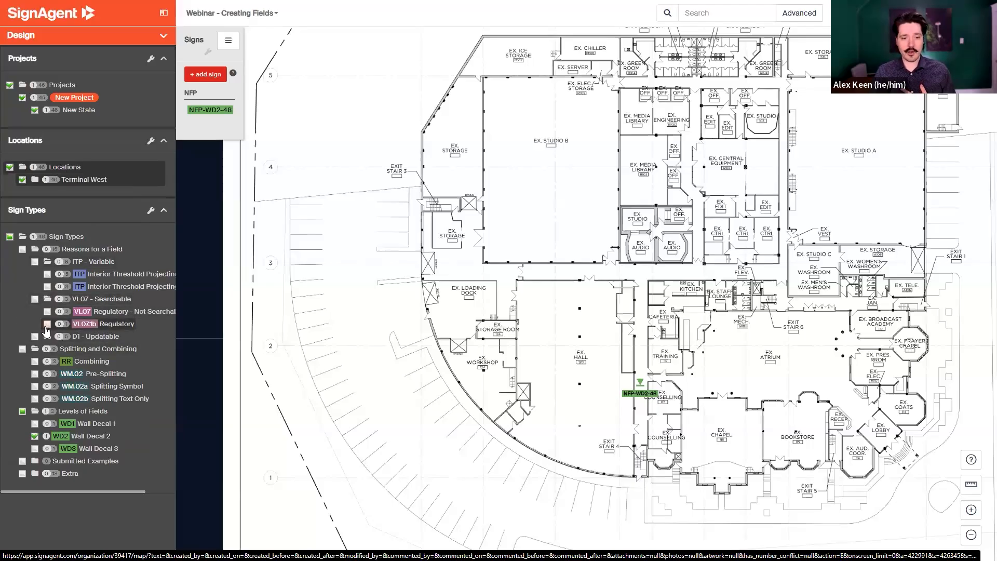
{"action": "left_click", "coordinate": [46, 324]}
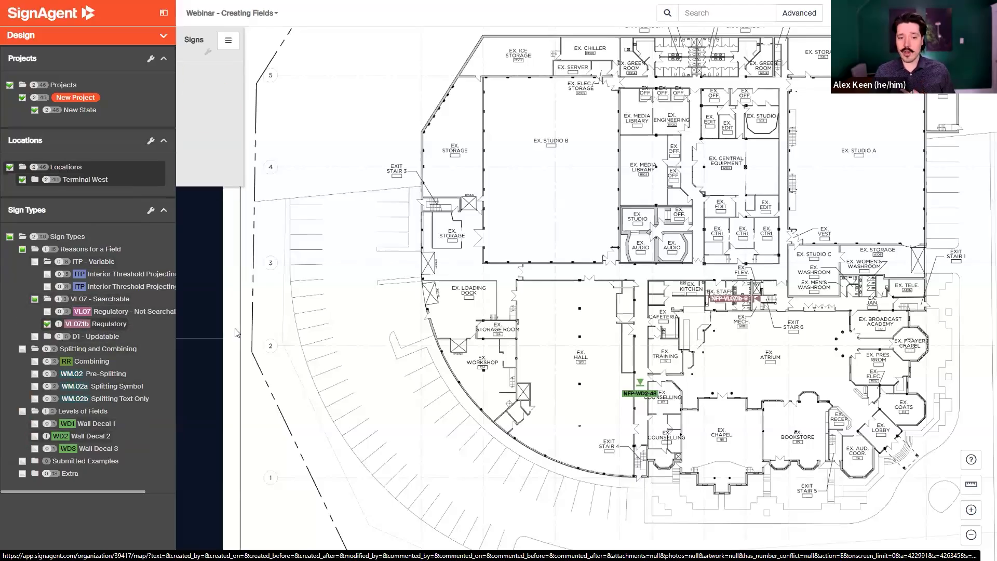
Add a VL07.lb - Regulatory sign in the hall on the floor plan and review its inherited message fields.
{"action": "left_click", "coordinate": [588, 303]}
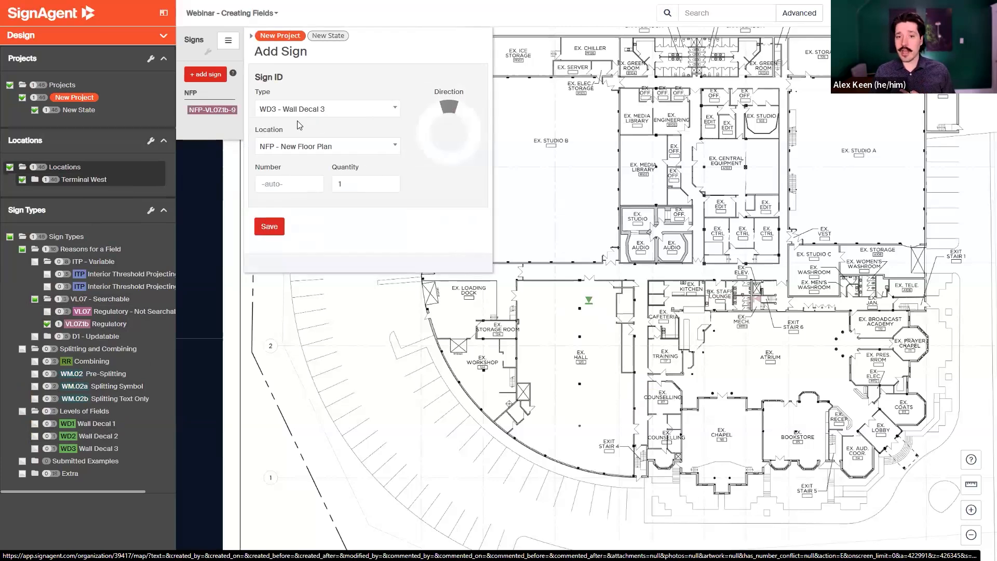
{"action": "left_click", "coordinate": [297, 116]}
{"action": "type", "text": "vlo07"}
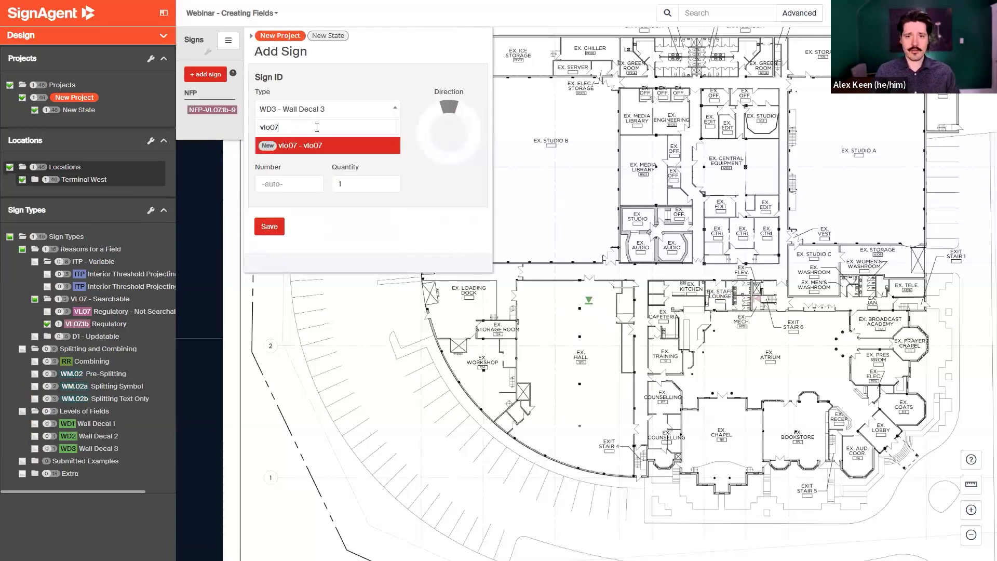
{"action": "key", "text": "ctrl+a"}
{"action": "key", "text": "BackSpace"}
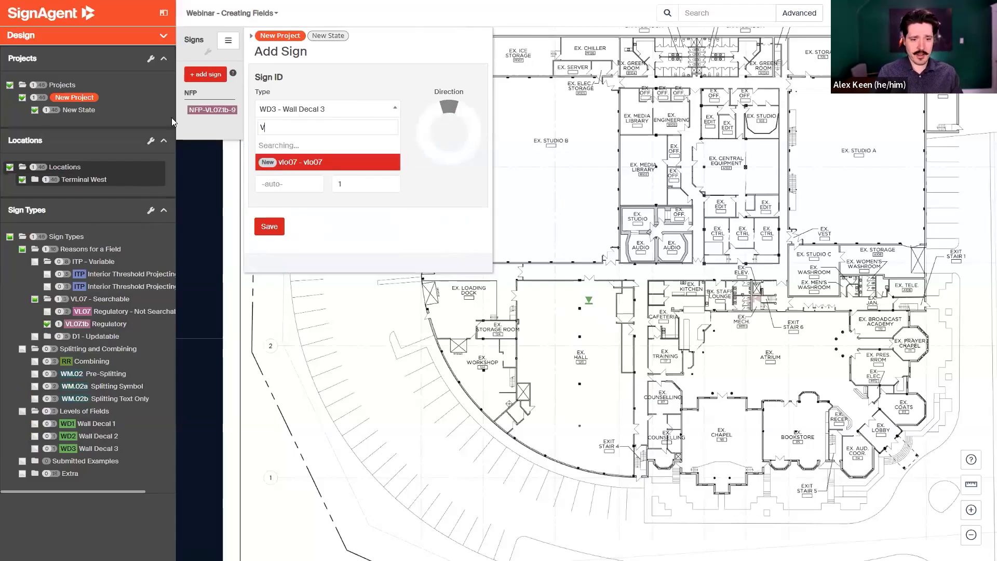
{"action": "type", "text": "VL0"}
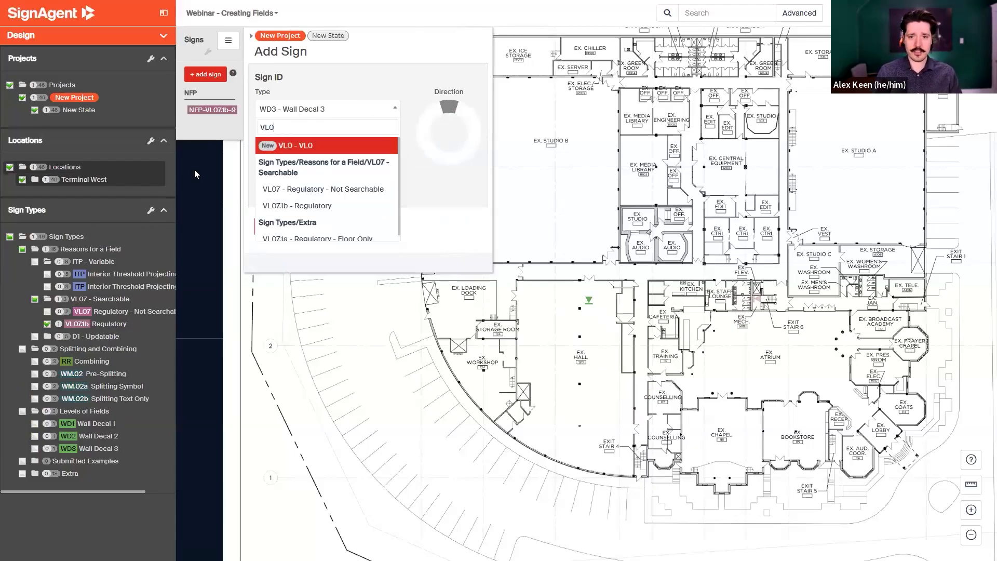
{"action": "left_click", "coordinate": [298, 207]}
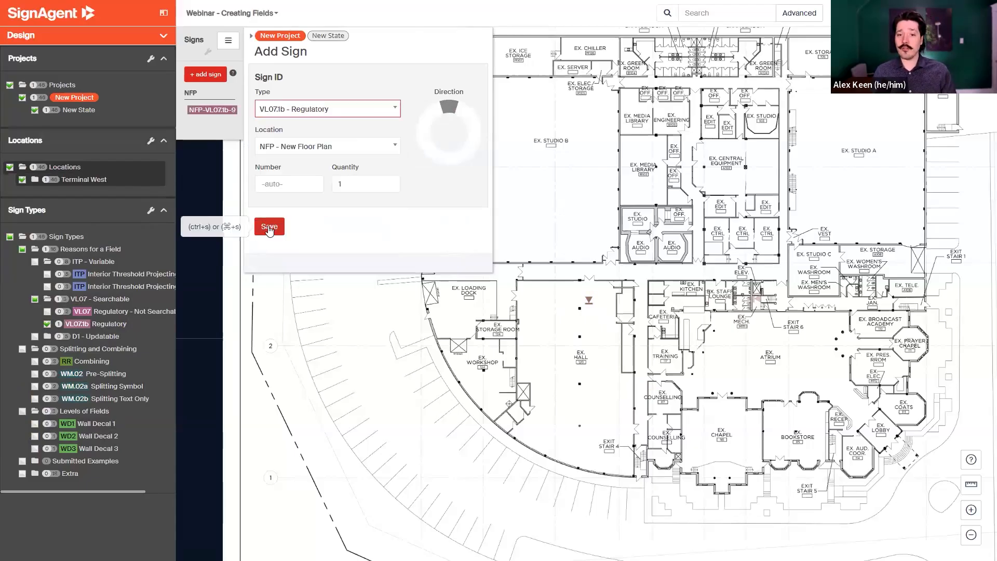
{"action": "left_click", "coordinate": [269, 227]}
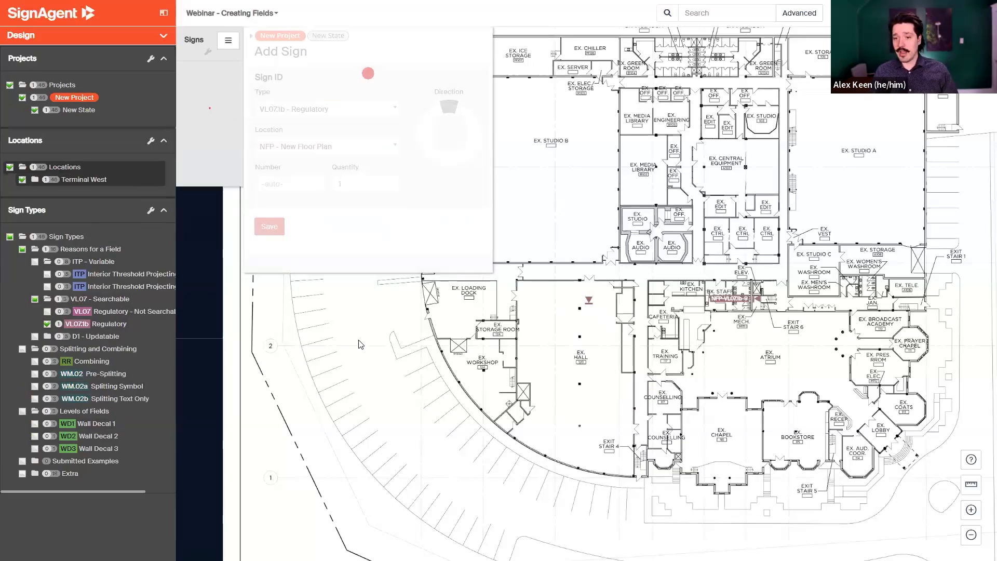
{"action": "scroll", "coordinate": [358, 333], "scroll_direction": "down", "scroll_amount": 9}
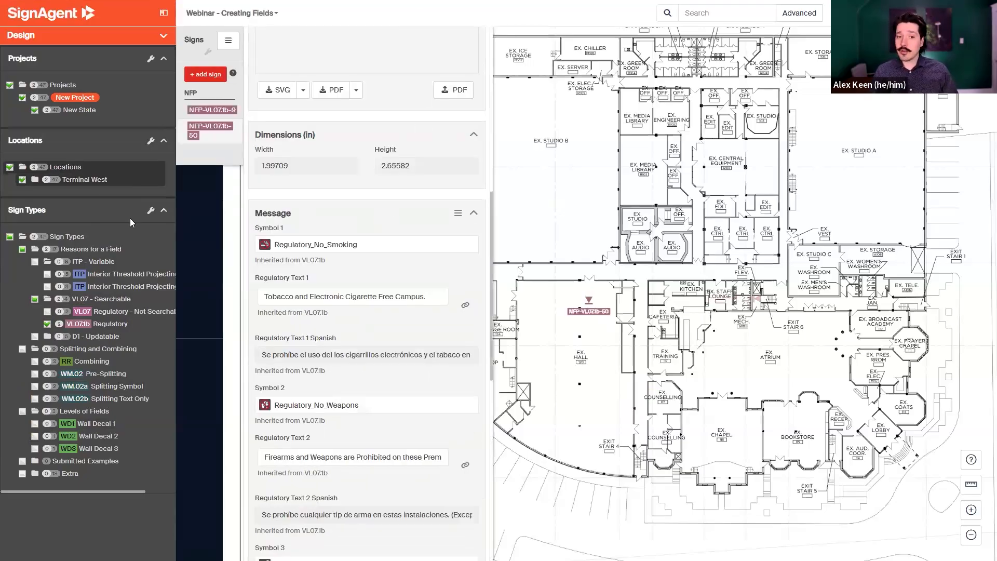
Open the NFP - New Floor Plan location's settings and review its Inherited Field Values.
{"action": "left_click", "coordinate": [78, 182]}
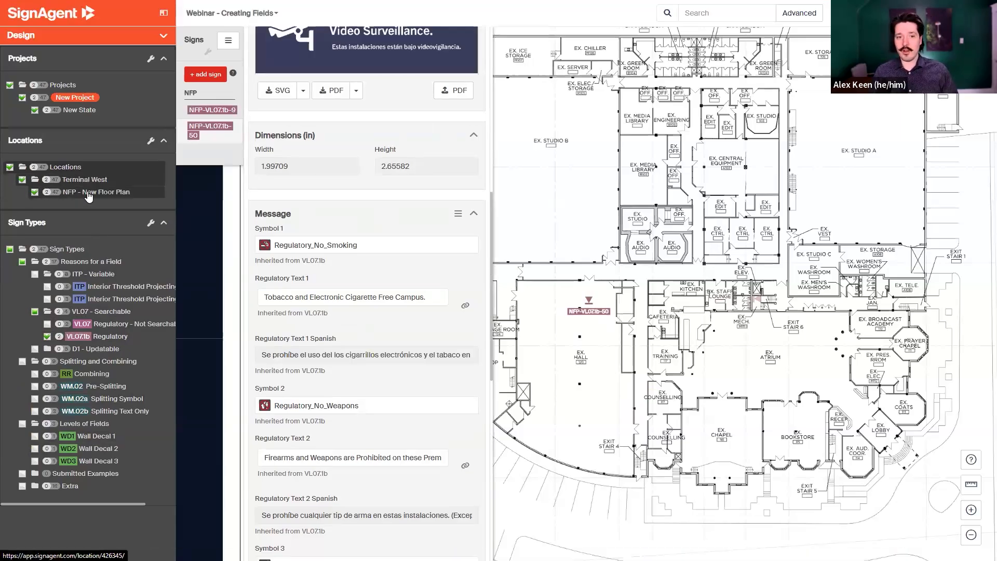
{"action": "right_click", "coordinate": [78, 193]}
{"action": "left_click", "coordinate": [78, 211]}
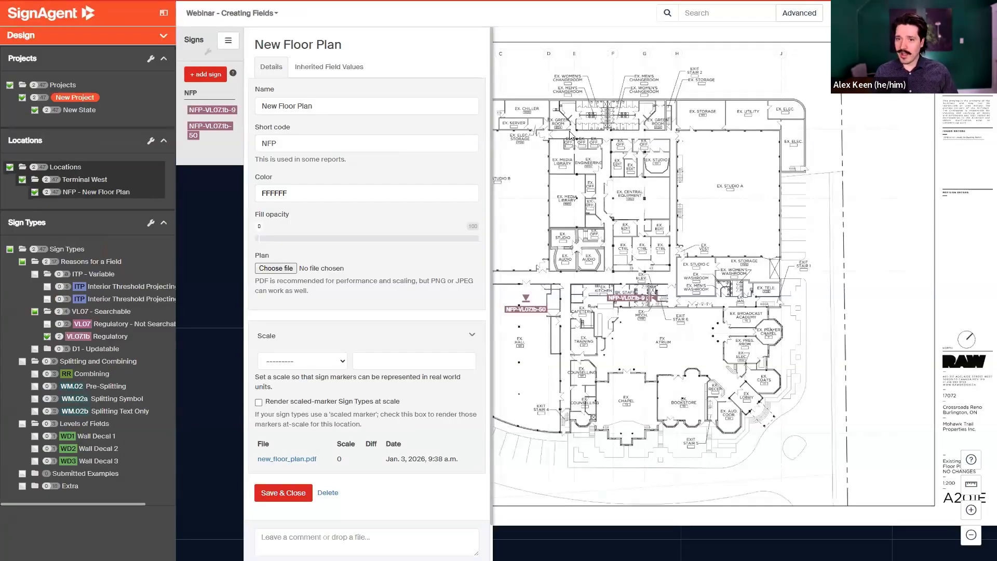
{"action": "left_click", "coordinate": [329, 67]}
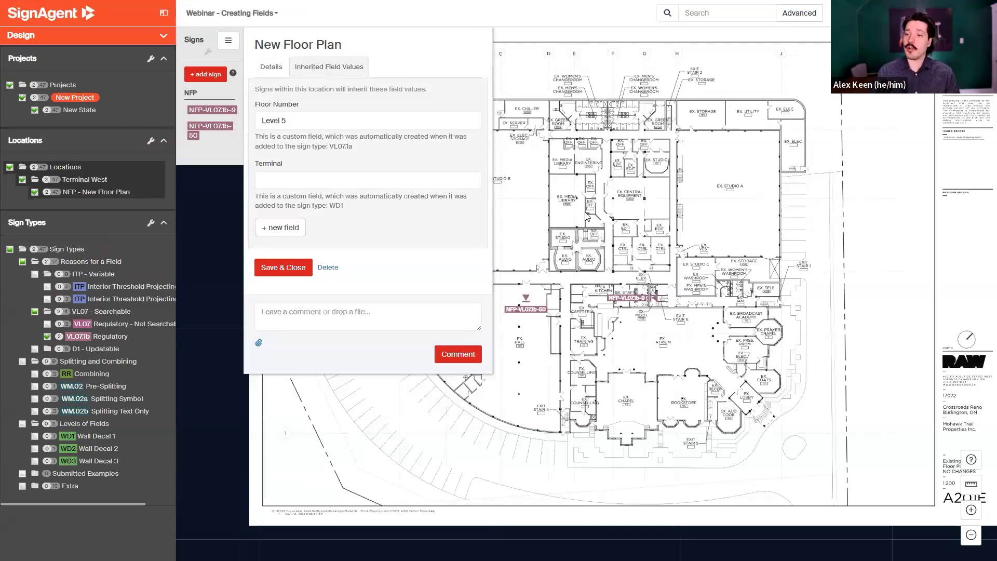
{"action": "left_click", "coordinate": [614, 183]}
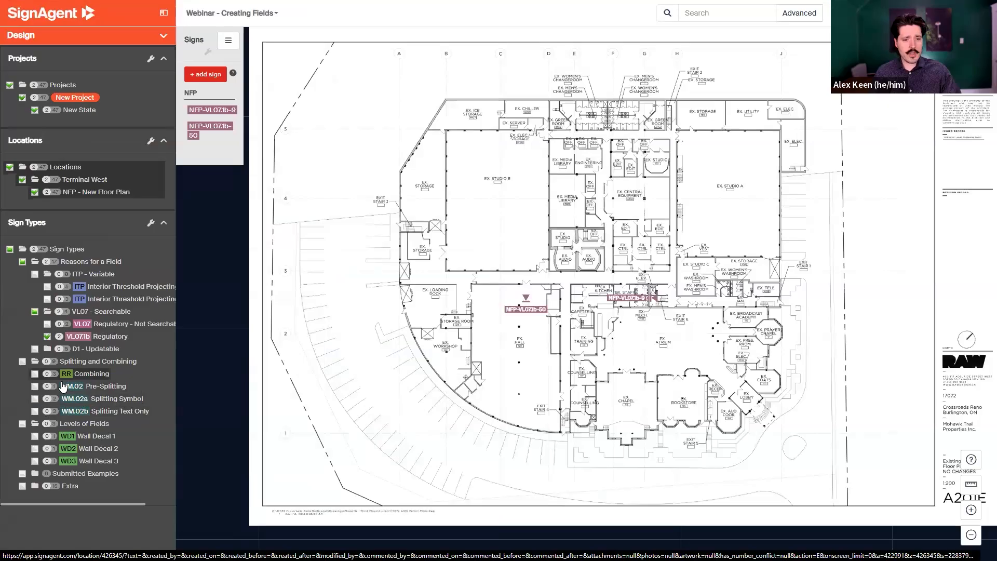
Filter the map to Combining, Pre-Splitting and Splitting Symbol signs, then back to VL07.lb Regulatory only.
{"action": "left_click", "coordinate": [77, 427]}
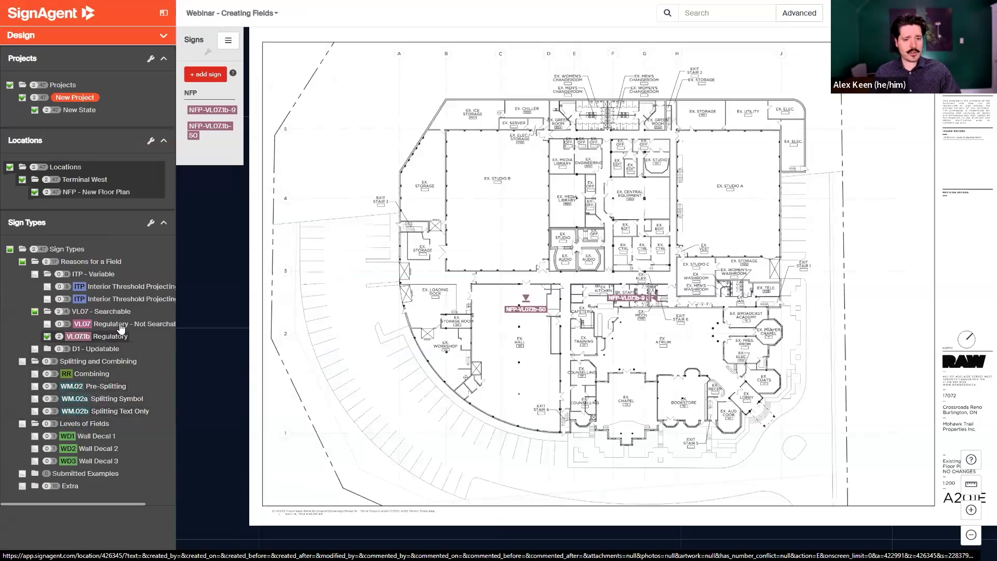
{"action": "left_click", "coordinate": [34, 375]}
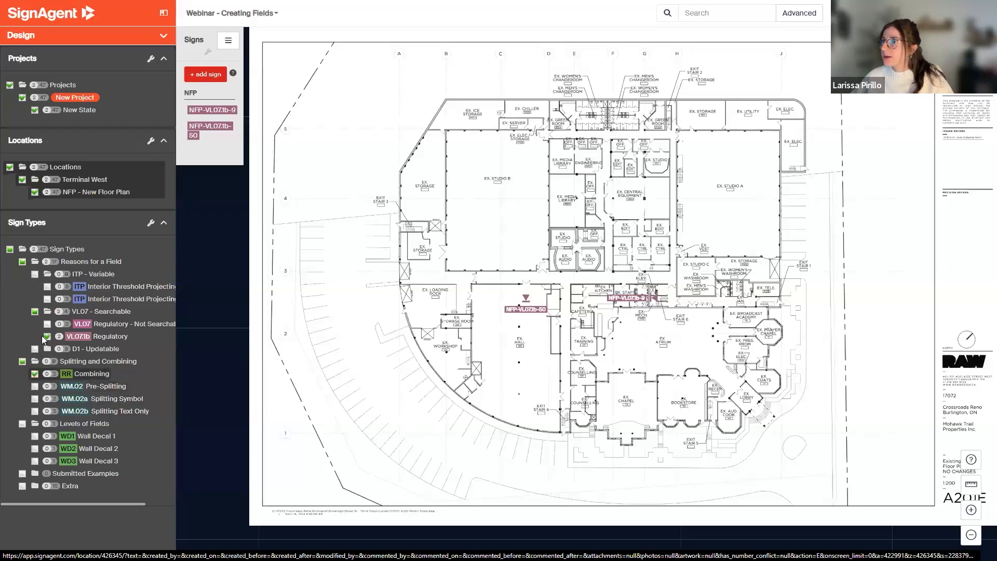
{"action": "left_click", "coordinate": [35, 389]}
{"action": "left_click", "coordinate": [35, 400]}
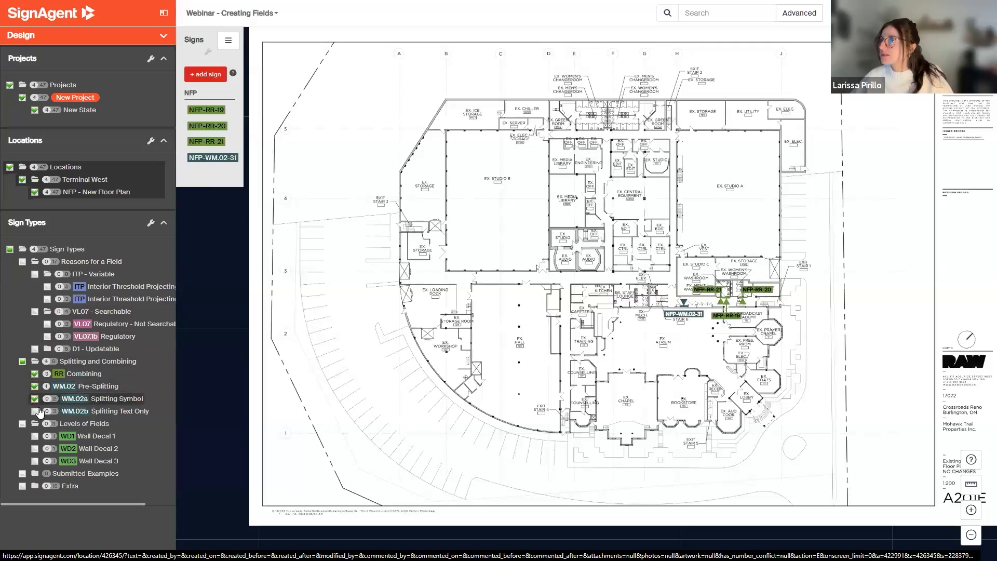
{"action": "left_click", "coordinate": [47, 336]}
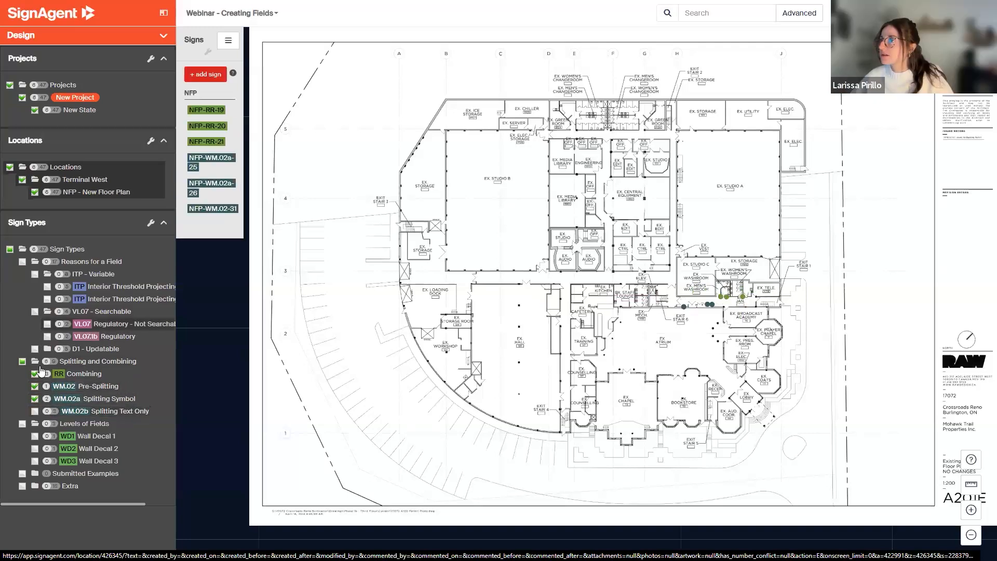
{"action": "left_click", "coordinate": [21, 362]}
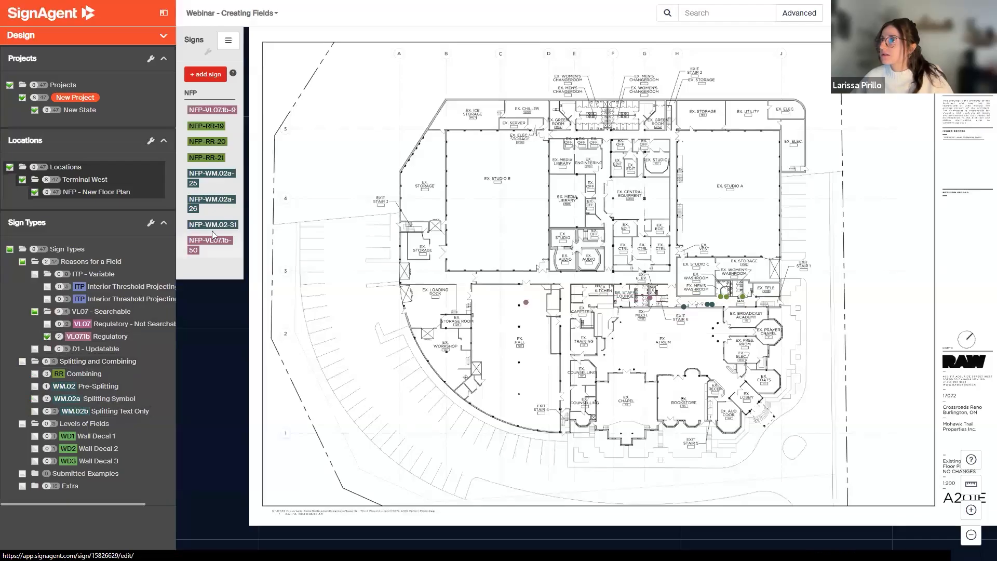
Open sign NFP-VL07lb-50 and review its artwork and regulatory message fields.
{"action": "left_click", "coordinate": [211, 136]}
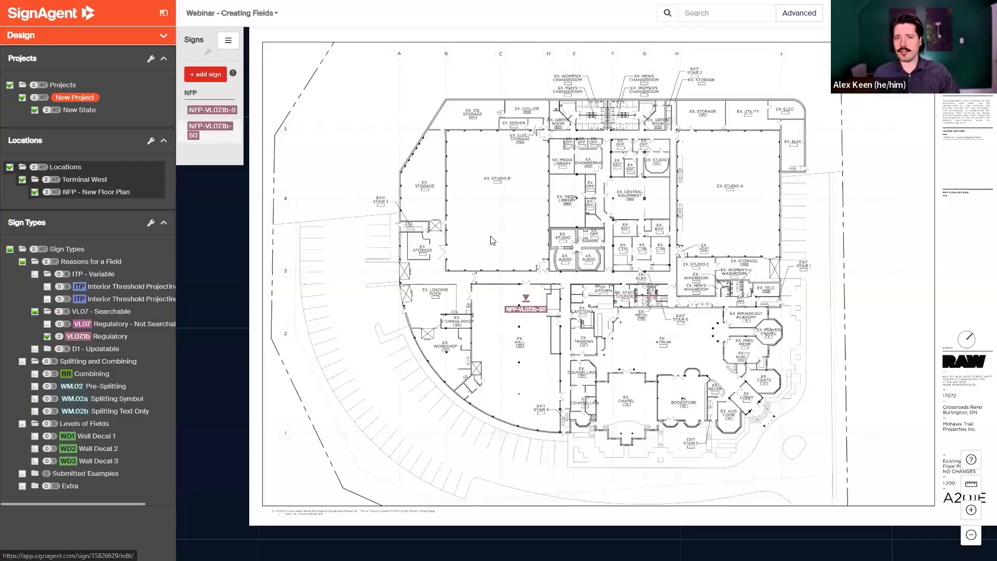
{"action": "scroll", "coordinate": [434, 338], "scroll_direction": "down", "scroll_amount": 5}
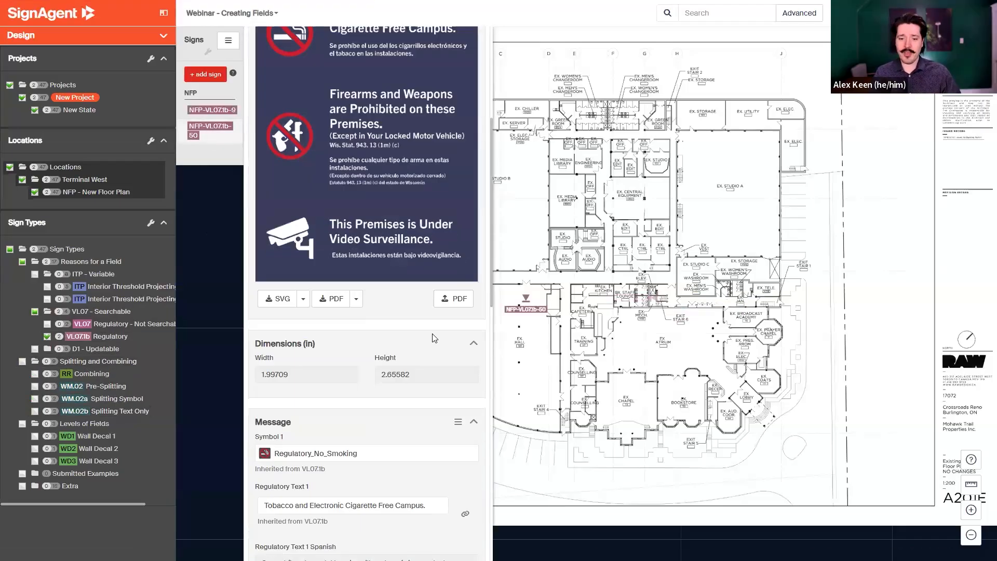
{"action": "scroll", "coordinate": [434, 338], "scroll_direction": "down", "scroll_amount": 3}
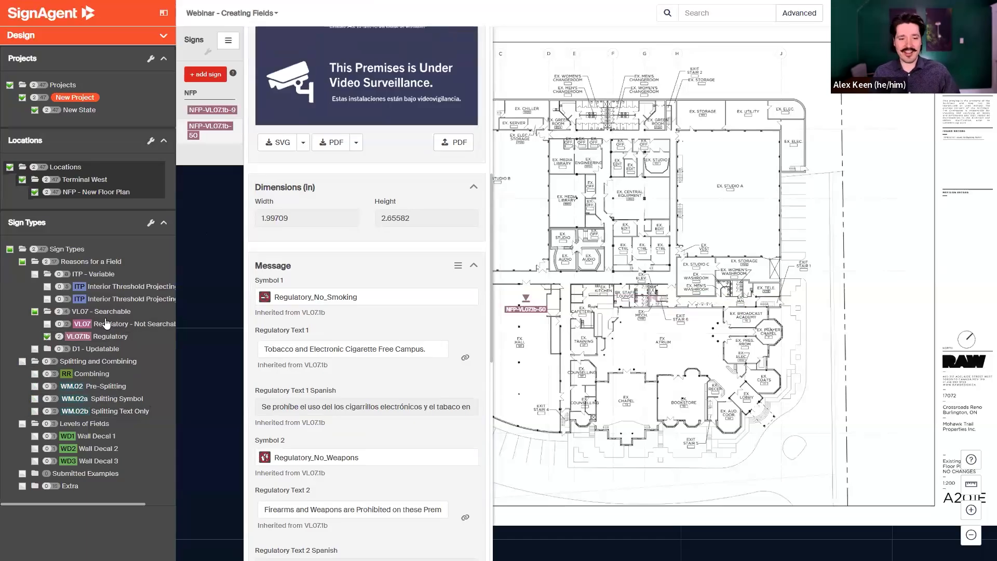
Filter to Interior Threshold Projecting signs, open NFP-ITP-1 and clear its Text Large field.
{"action": "left_click", "coordinate": [46, 301]}
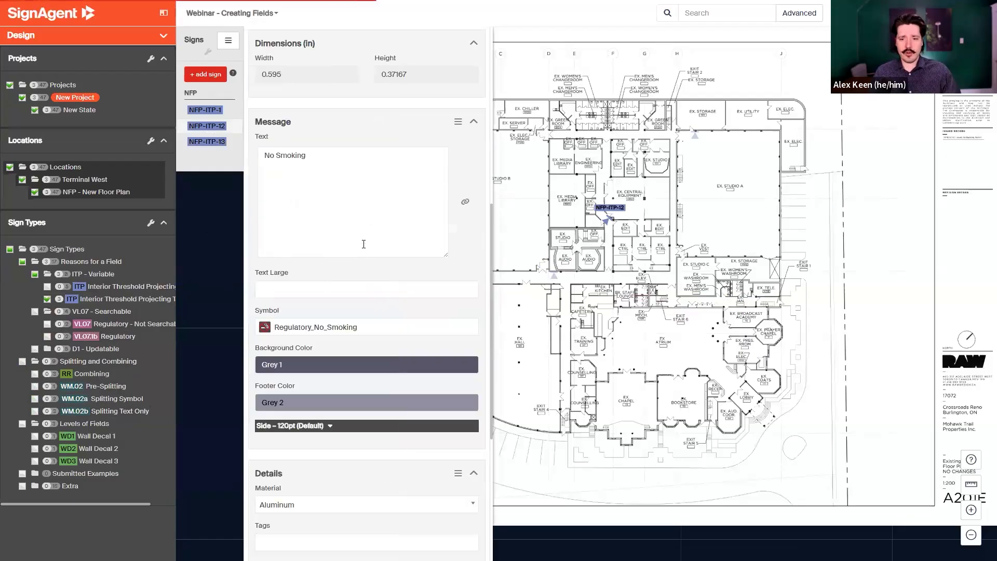
{"action": "left_click", "coordinate": [202, 112]}
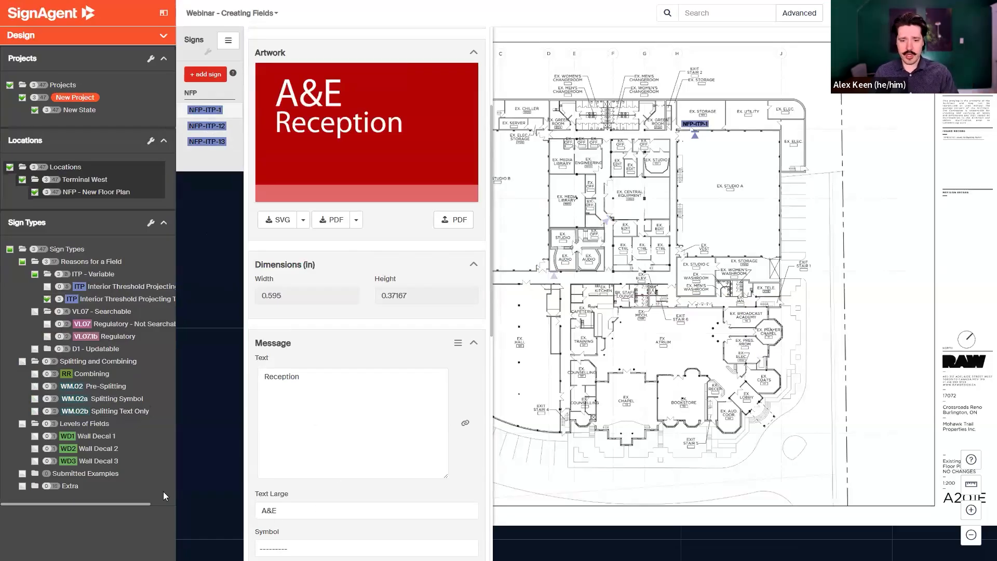
{"action": "key", "text": "Tab"}
{"action": "key", "text": "BackSpace"}
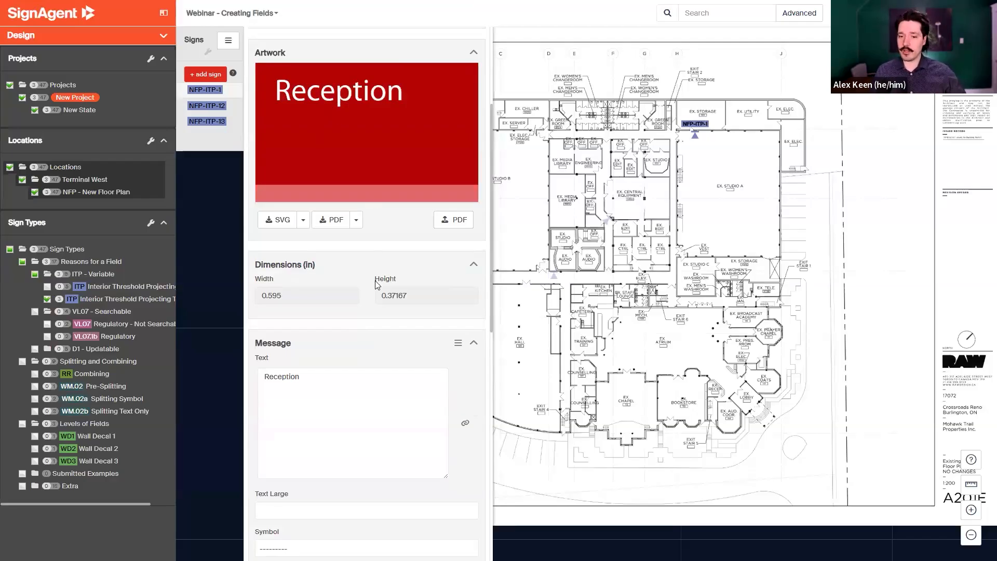
Set sign NFP-ITP-1's text size to 130pt and review the artwork.
{"action": "scroll", "coordinate": [378, 284], "scroll_direction": "down", "scroll_amount": 3}
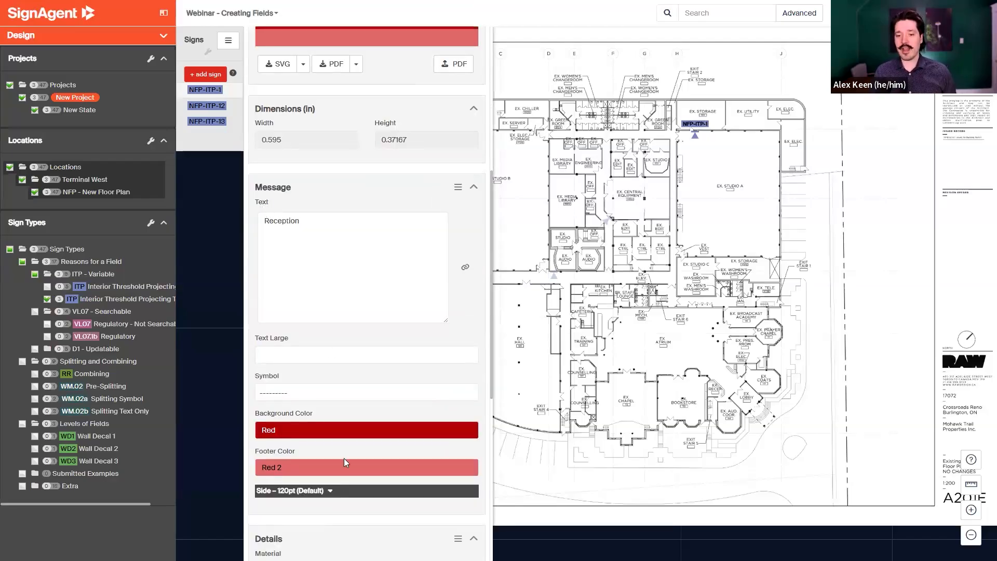
{"action": "left_click", "coordinate": [309, 491]}
{"action": "scroll", "coordinate": [306, 432], "scroll_direction": "down", "scroll_amount": 2}
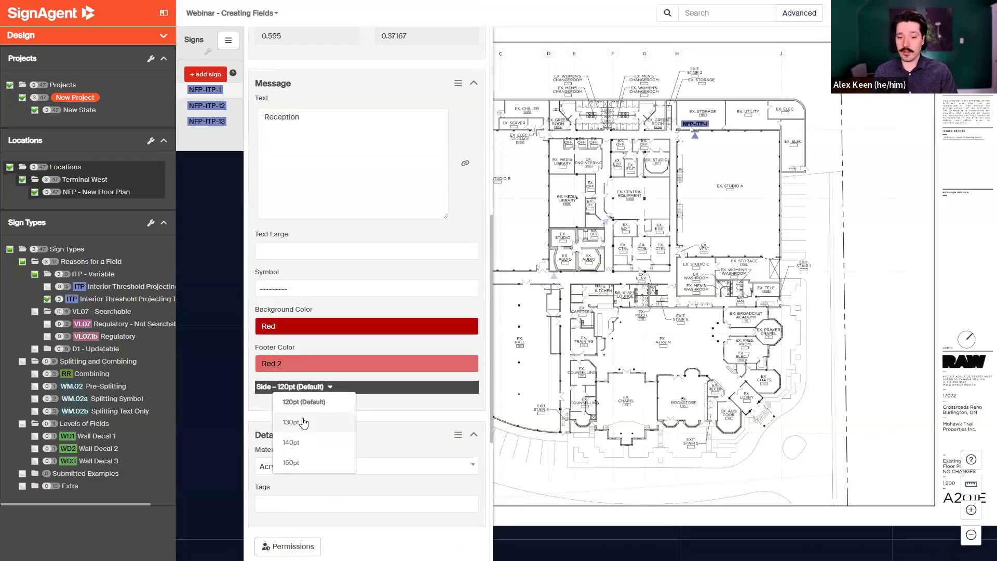
{"action": "left_click", "coordinate": [303, 422]}
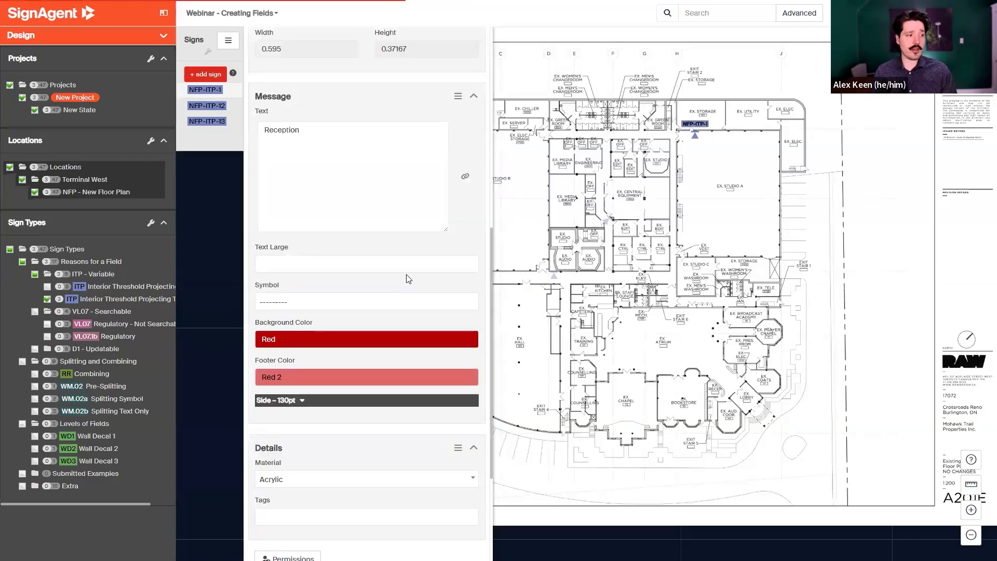
{"action": "scroll", "coordinate": [409, 281], "scroll_direction": "up", "scroll_amount": 10}
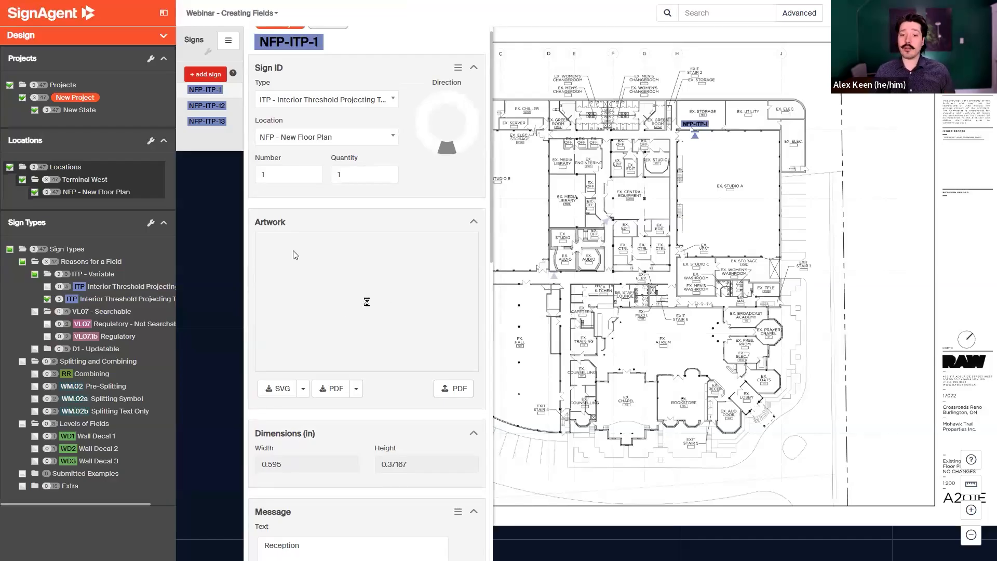
Set sign NFP-ITP-1's text size to 150pt and review the regenerated artwork.
{"action": "scroll", "coordinate": [347, 384], "scroll_direction": "down", "scroll_amount": 9}
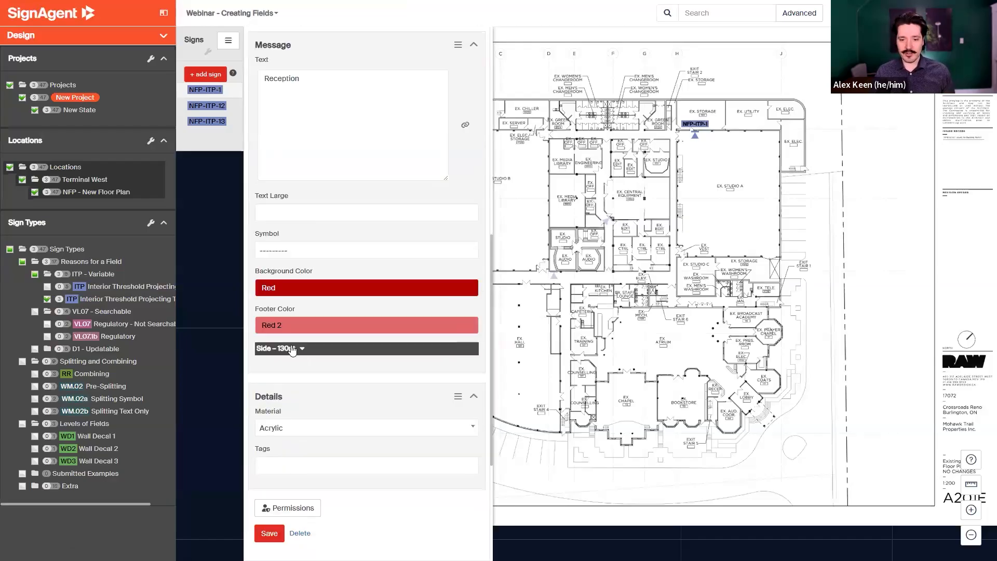
{"action": "left_click", "coordinate": [289, 349]}
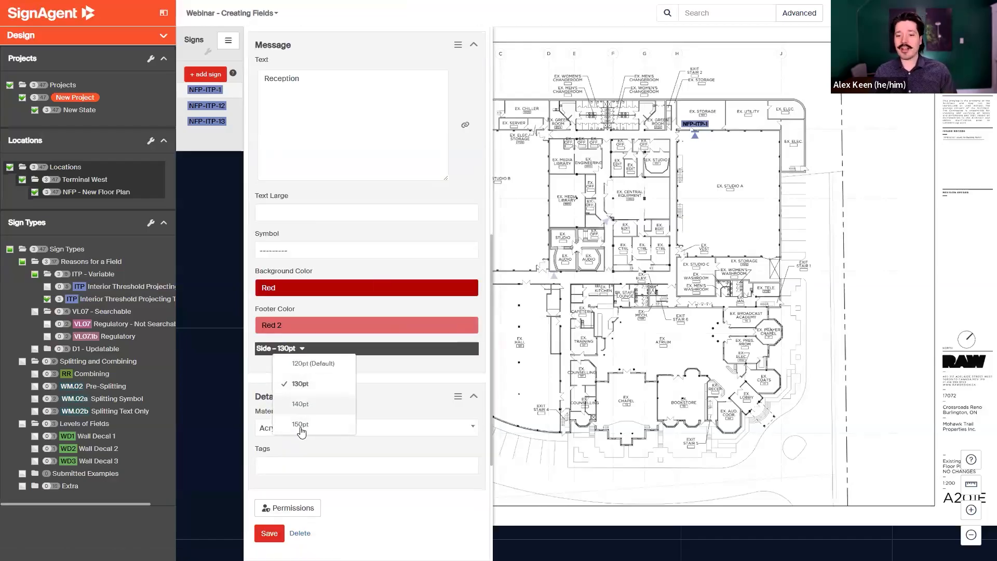
{"action": "left_click", "coordinate": [303, 424]}
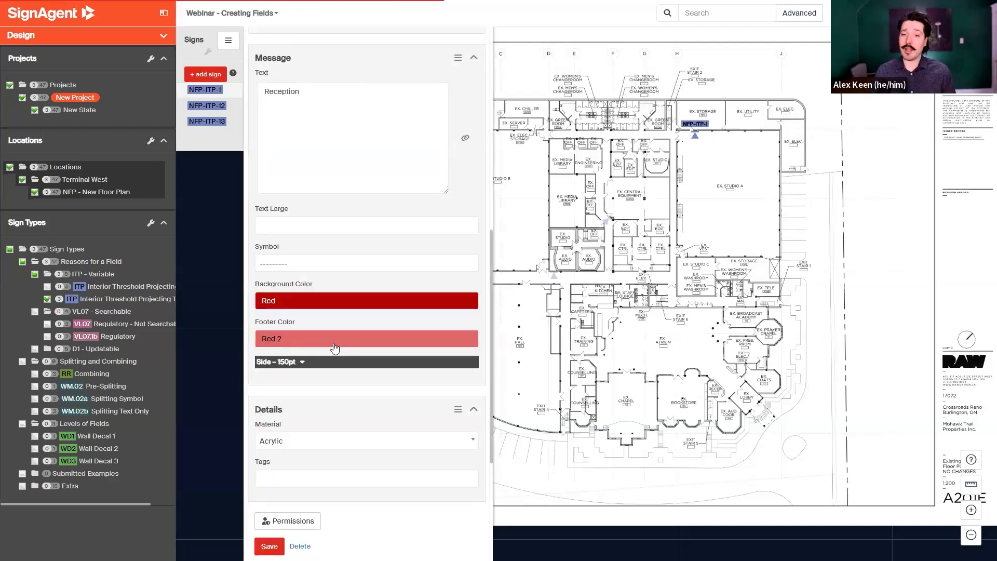
{"action": "scroll", "coordinate": [337, 260], "scroll_direction": "up", "scroll_amount": 5}
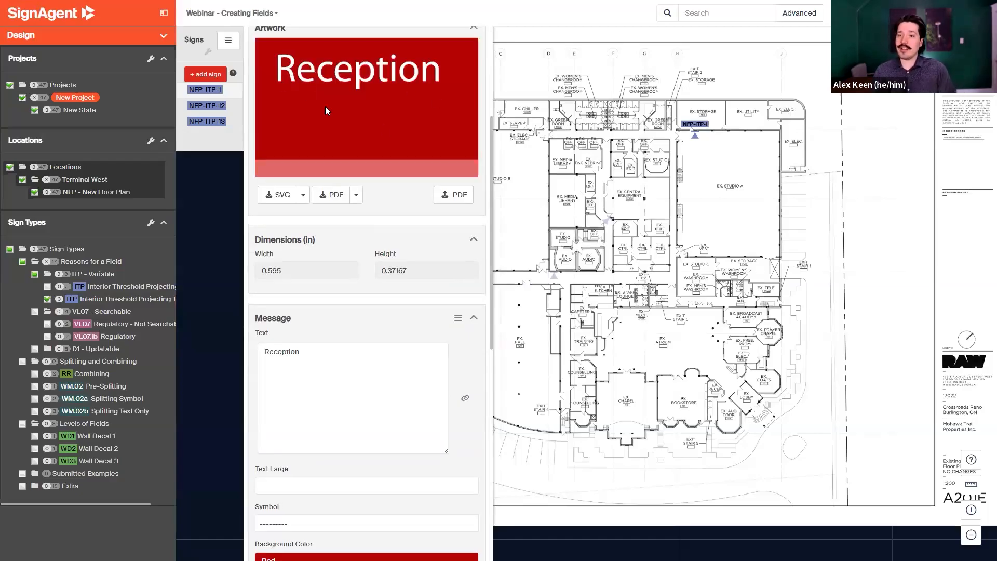
Filter to the other Interior Threshold Projecting type and review sign NFP-ITP-2's Itp Text Size field.
{"action": "left_click", "coordinate": [48, 286]}
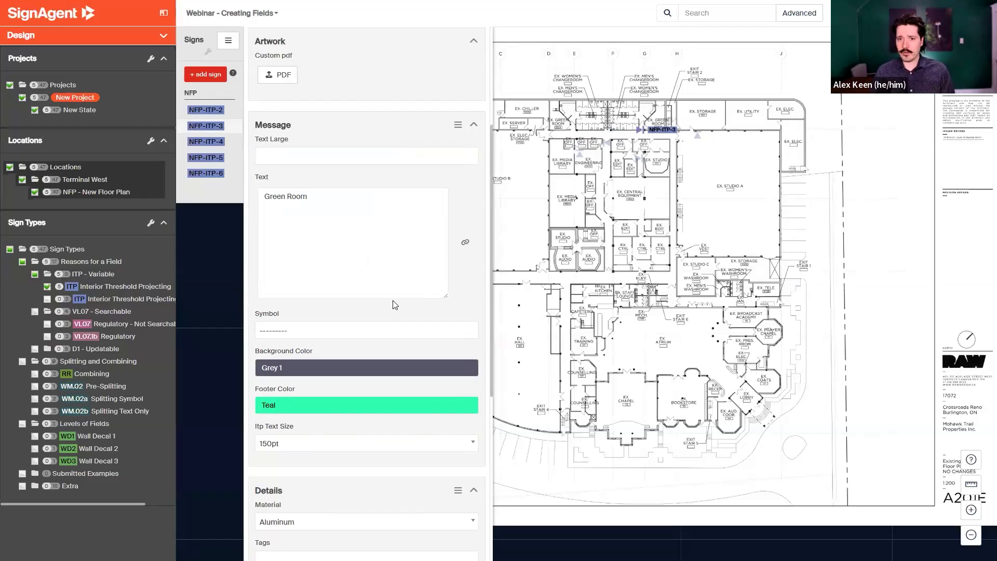
{"action": "scroll", "coordinate": [392, 304], "scroll_direction": "down", "scroll_amount": 1}
{"action": "scroll", "coordinate": [392, 305], "scroll_direction": "up", "scroll_amount": 1}
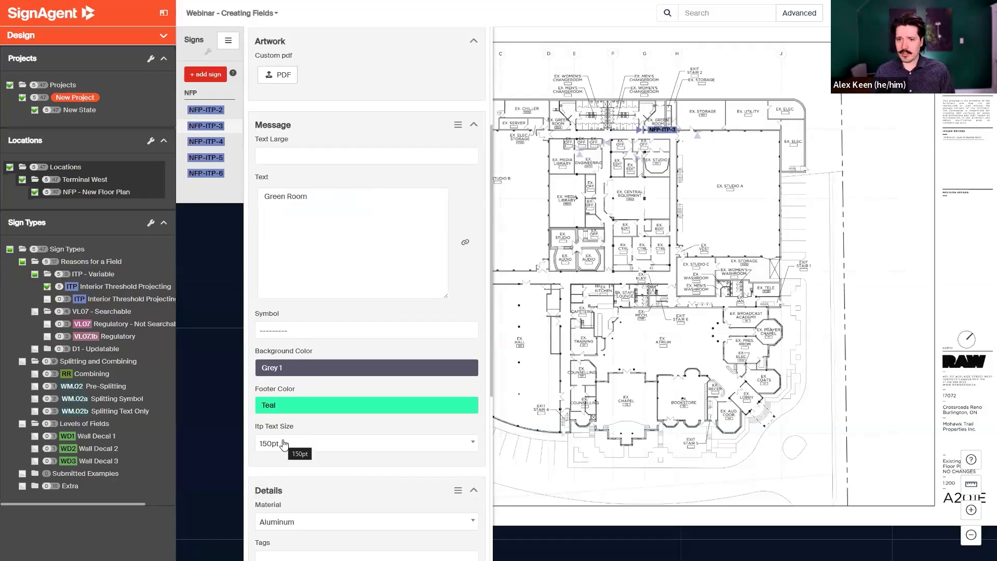
Remove the "(150pt)" suffix from the sign's Text field so it reads Green Room, adding a new line.
{"action": "left_click", "coordinate": [323, 195]}
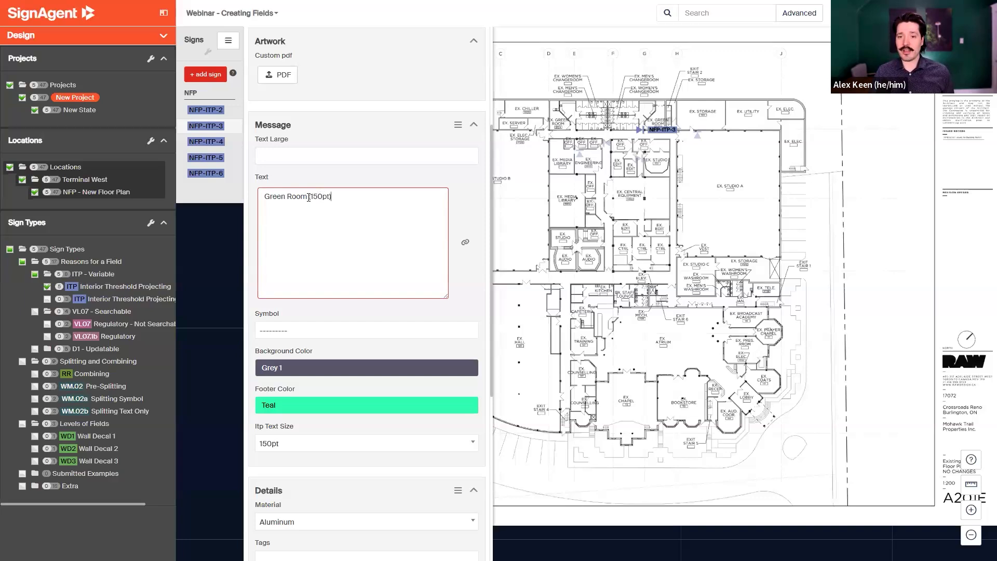
{"action": "left_click_drag", "start_coordinate": [308, 197], "coordinate": [347, 208]}
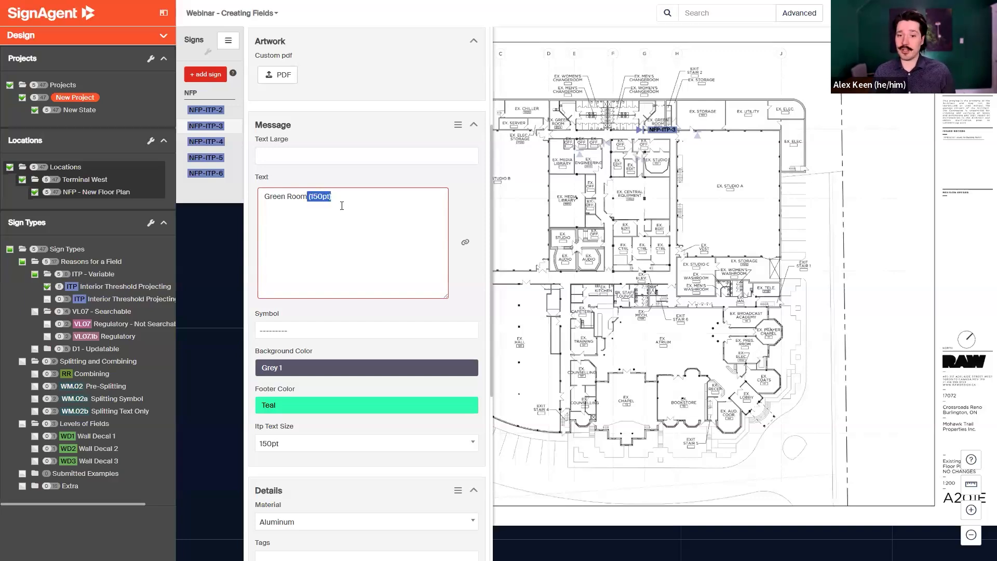
{"action": "left_click", "coordinate": [291, 450]}
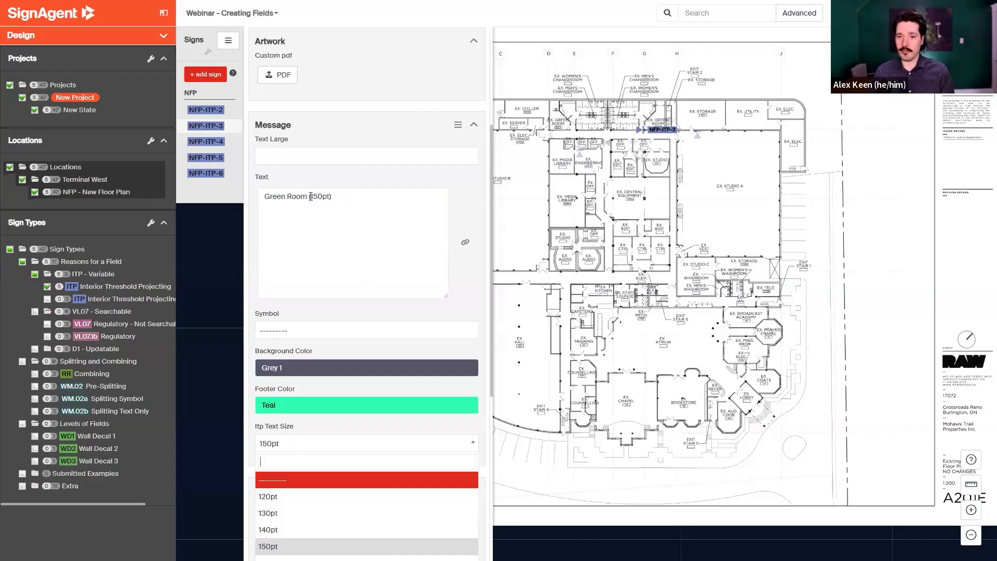
{"action": "left_click", "coordinate": [421, 219]}
{"action": "key", "text": "ctrl+shift+Left"}
{"action": "key", "text": "ctrl+shift+Left"}
{"action": "key", "text": "ctrl+shift+Left"}
{"action": "key", "text": "BackSpace"}
{"action": "key", "text": "BackSpace"}
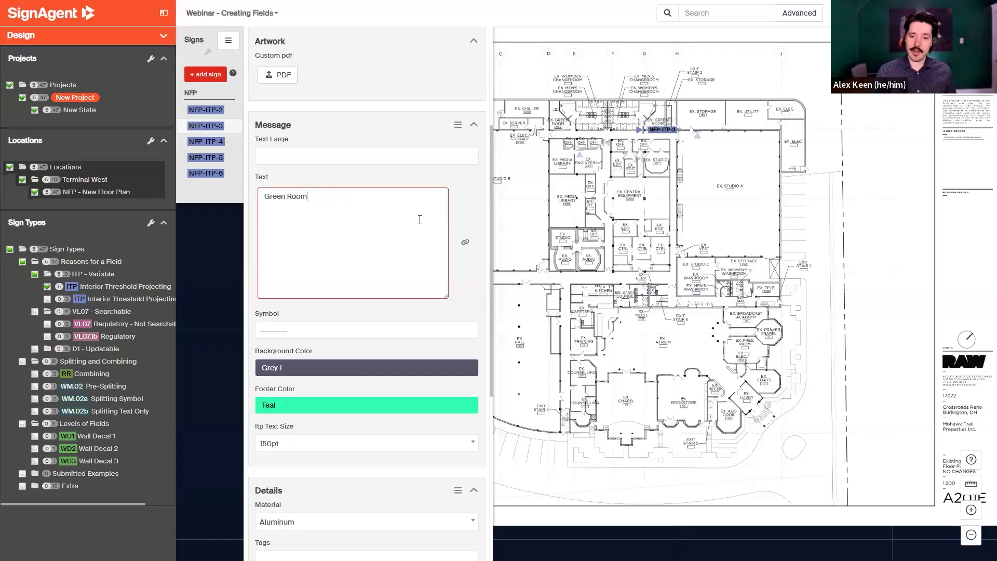
{"action": "key", "text": "Return"}
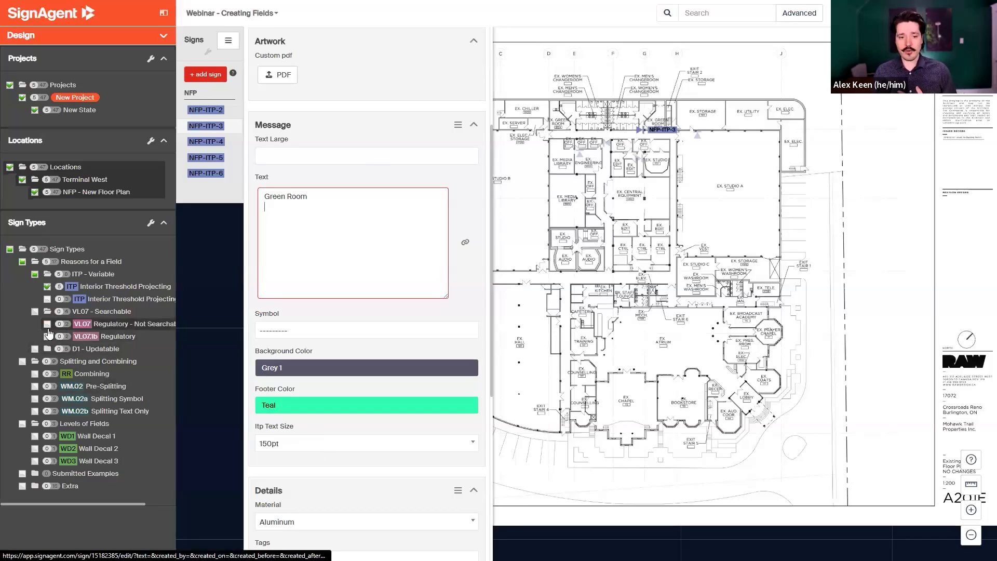
Expand the D1 - Updatable folder and filter the plan to the Two Line Directional sign type.
{"action": "left_click", "coordinate": [79, 350]}
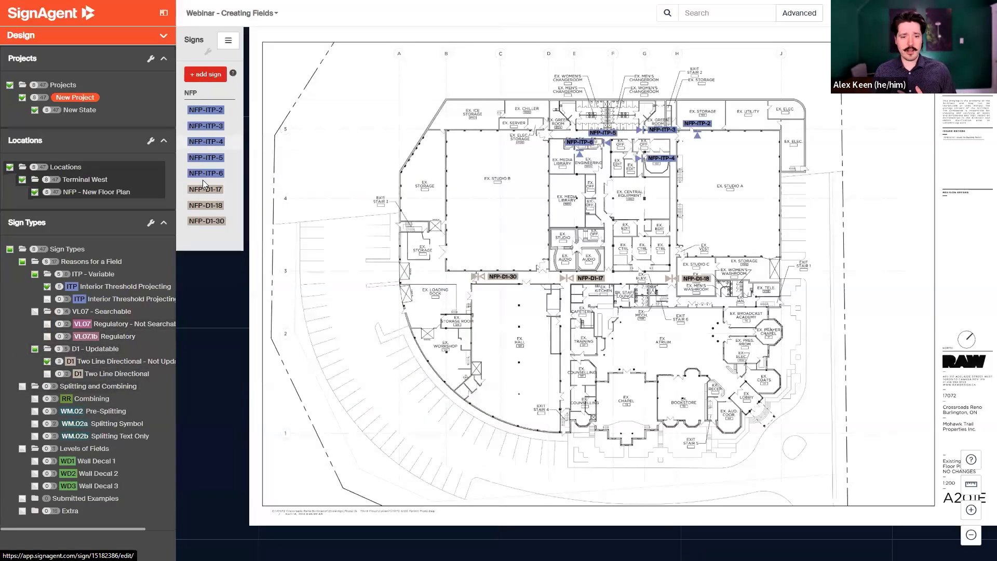
{"action": "left_click", "coordinate": [47, 374]}
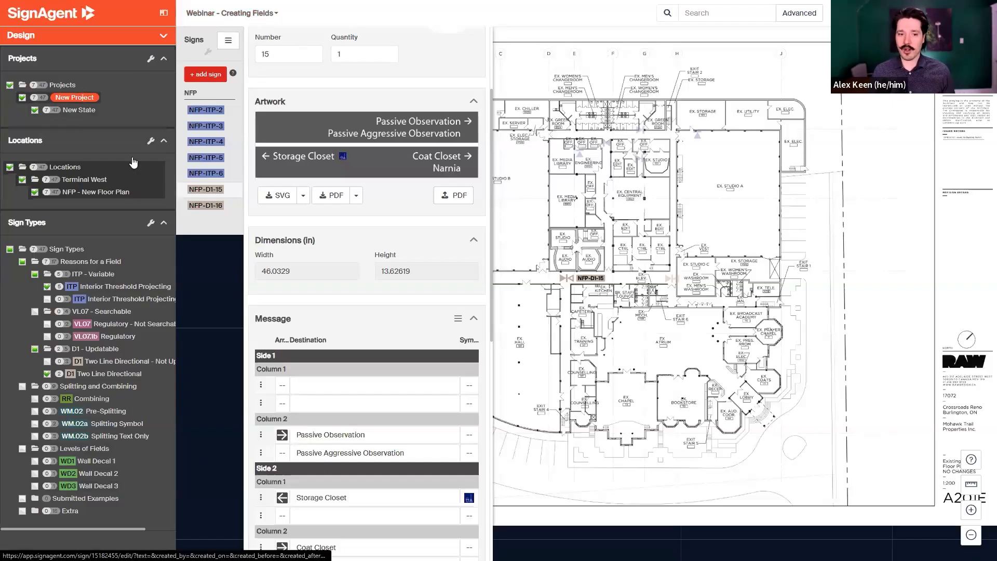
Switch from the sign type options to the presentation slides.
{"action": "left_click", "coordinate": [151, 224]}
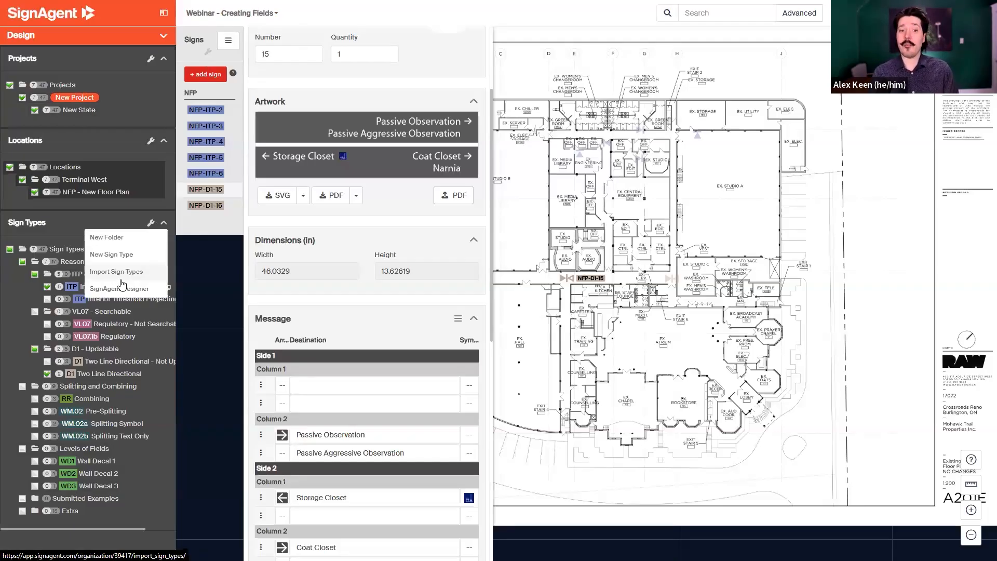
{"action": "left_click", "coordinate": [139, 237]}
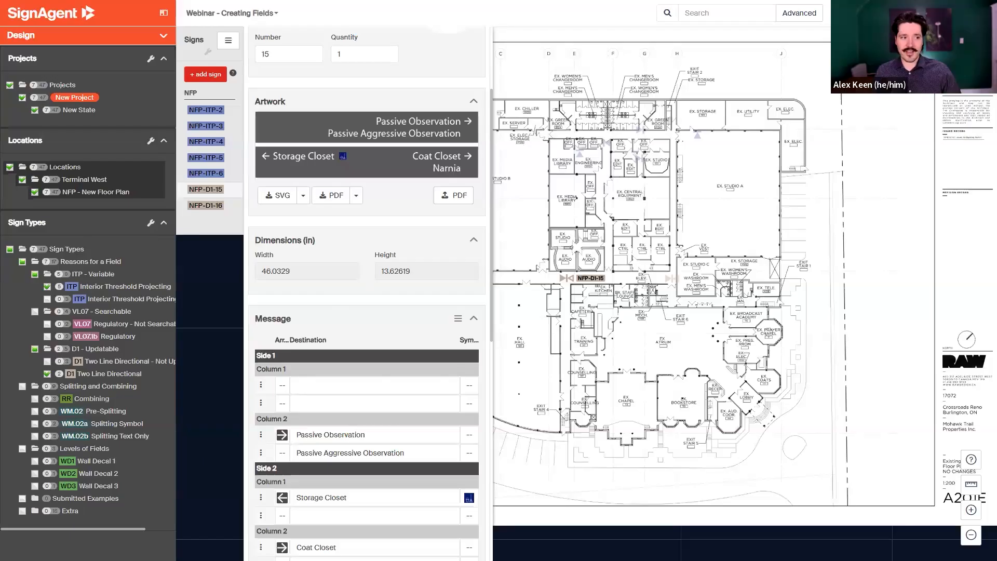
{"action": "key", "text": "alt+Tab"}
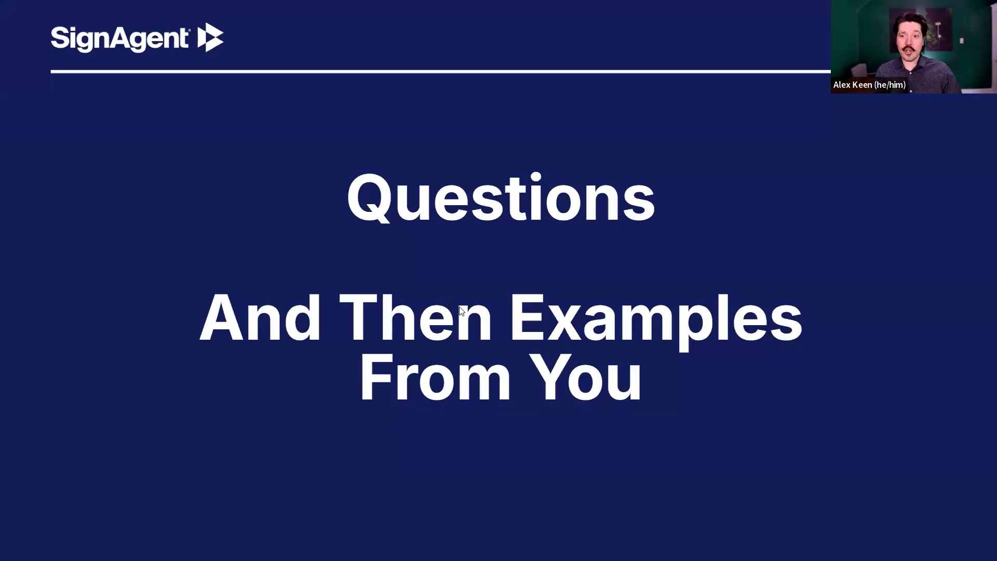